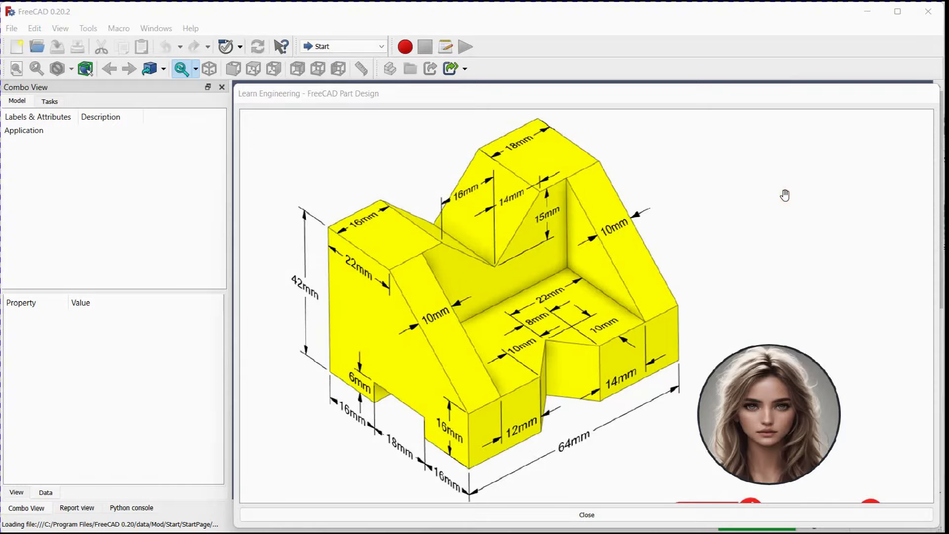
# - Shrink the reference drawing into a small window and switch to the Part Design workbench
pyautogui.moveTo(234, 83)
pyautogui.mouseDown()
pyautogui.moveTo(636, 303)
pyautogui.moveTo(707, 283)
pyautogui.mouseUp()
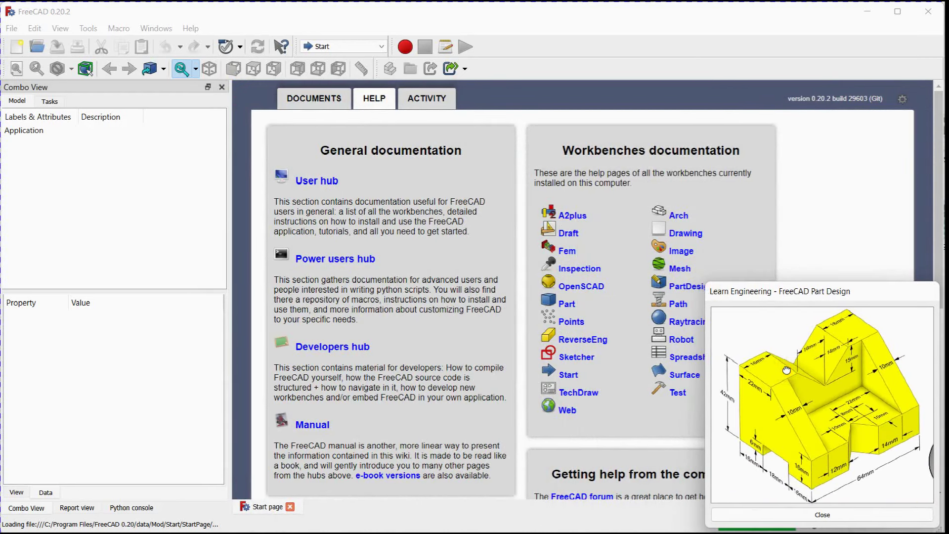
pyautogui.click(368, 47)
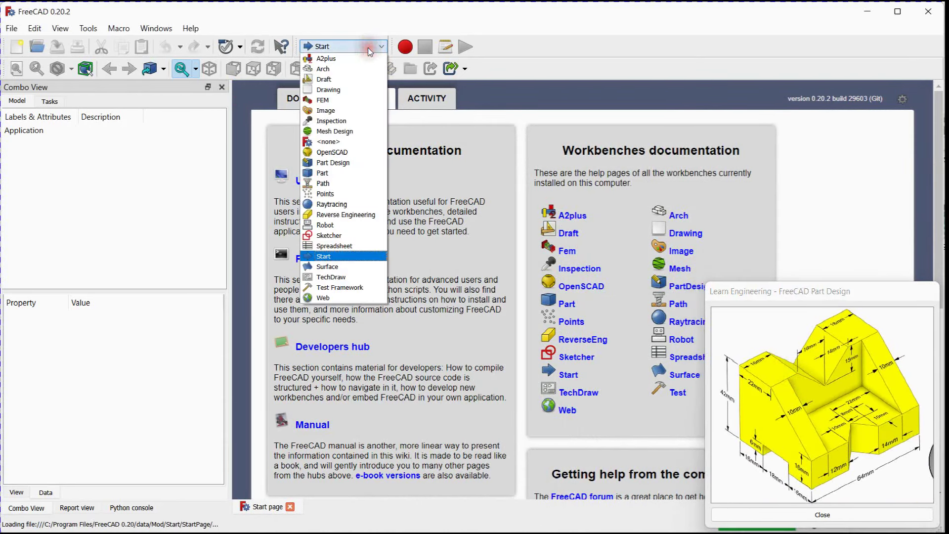
pyautogui.click(356, 162)
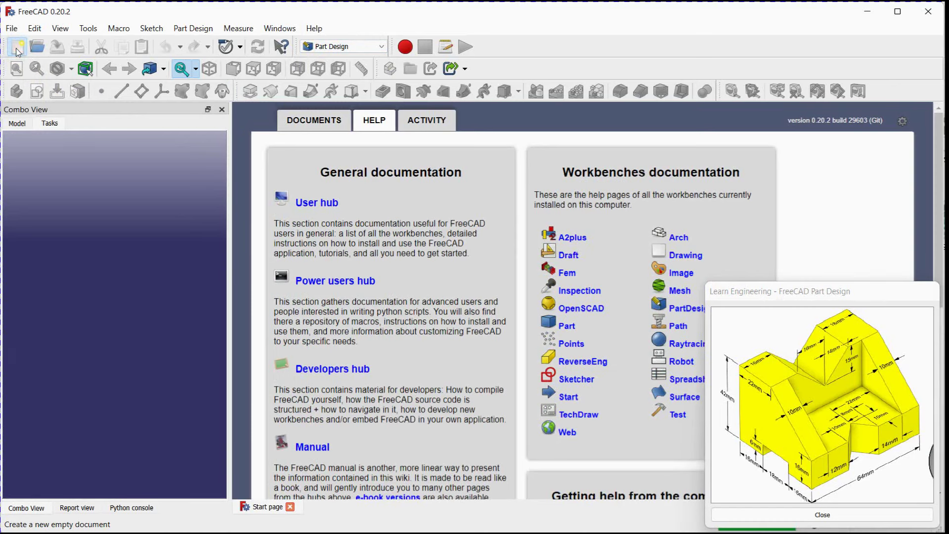
# - Create a new document and body, then add a box attached to the XY plane
pyautogui.click(16, 48)
pyautogui.click(16, 91)
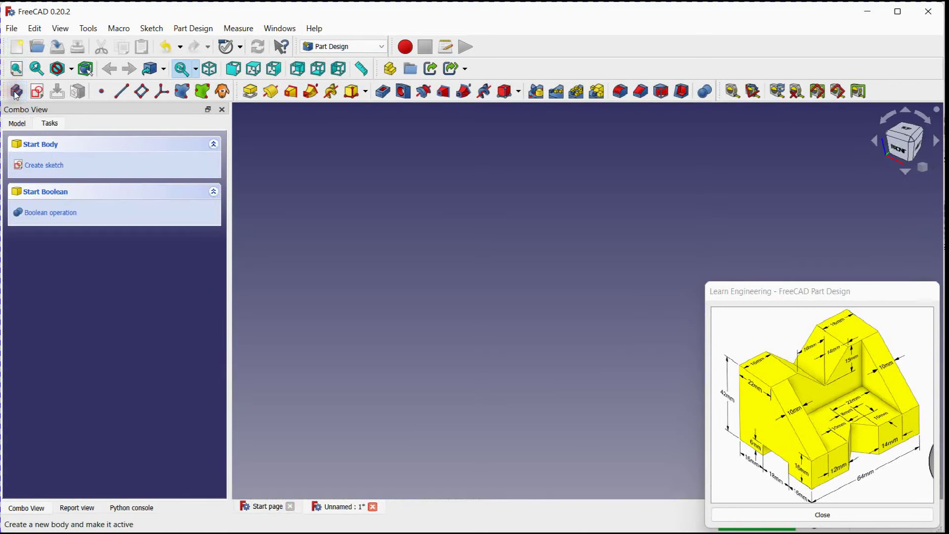
pyautogui.click(21, 124)
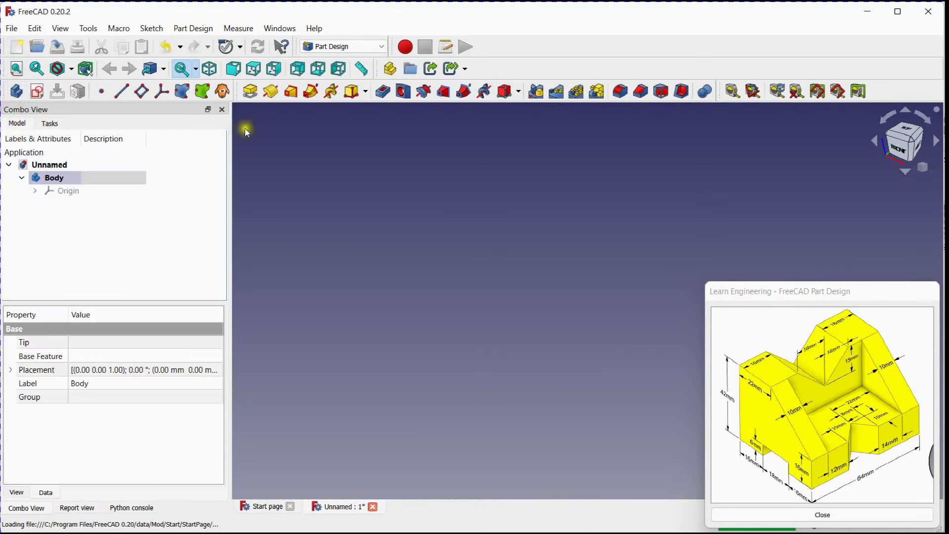
pyautogui.click(356, 91)
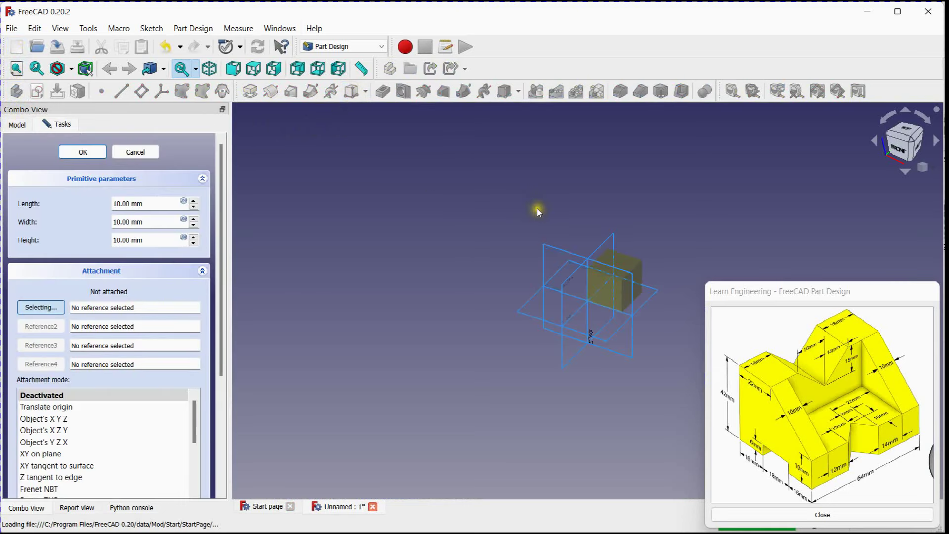
pyautogui.scroll(2, 513, 211)
pyautogui.moveTo(428, 208); pyautogui.dragTo(349, 201, button='middle')
pyautogui.moveTo(444, 206); pyautogui.dragTo(358, 198, button='middle')
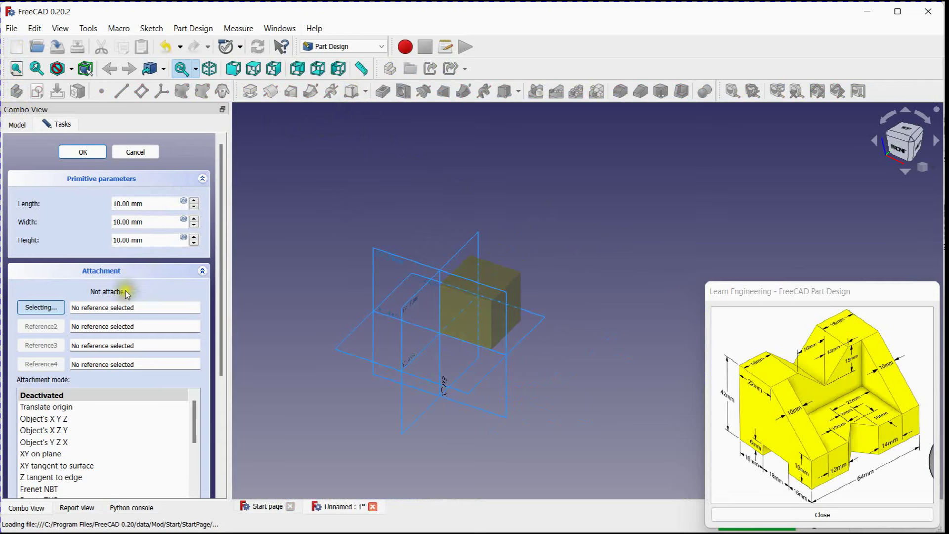
pyautogui.click(403, 284)
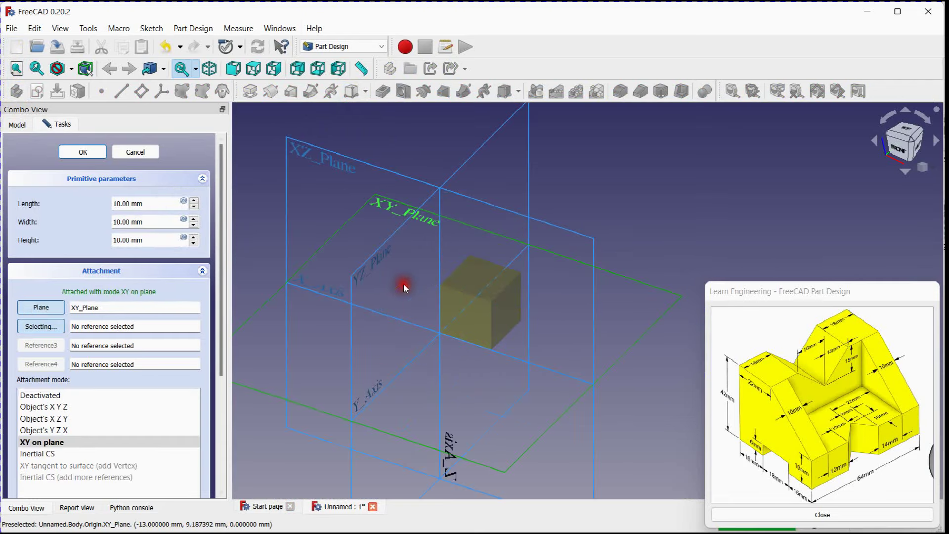
pyautogui.scroll(2, 536, 278)
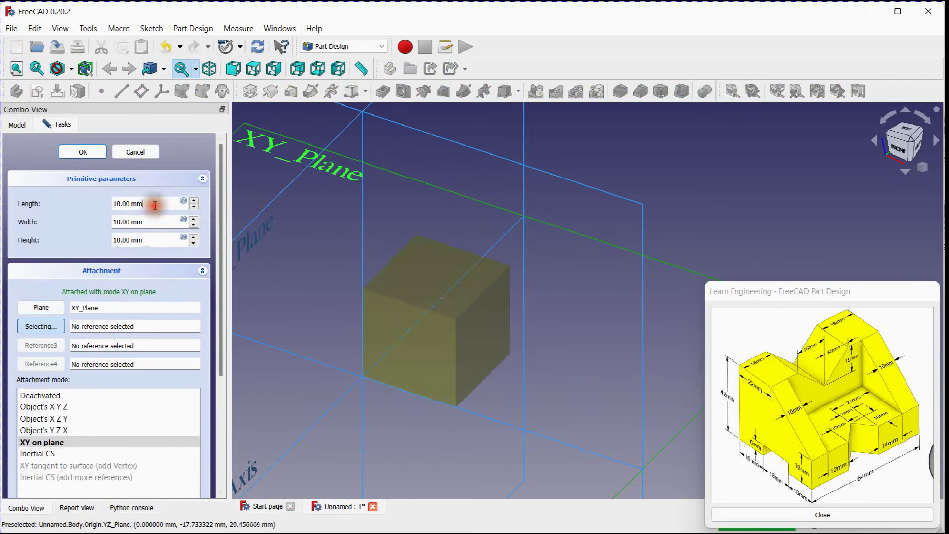
pyautogui.scroll(4, 155, 205)
pyautogui.scroll(1, 155, 204)
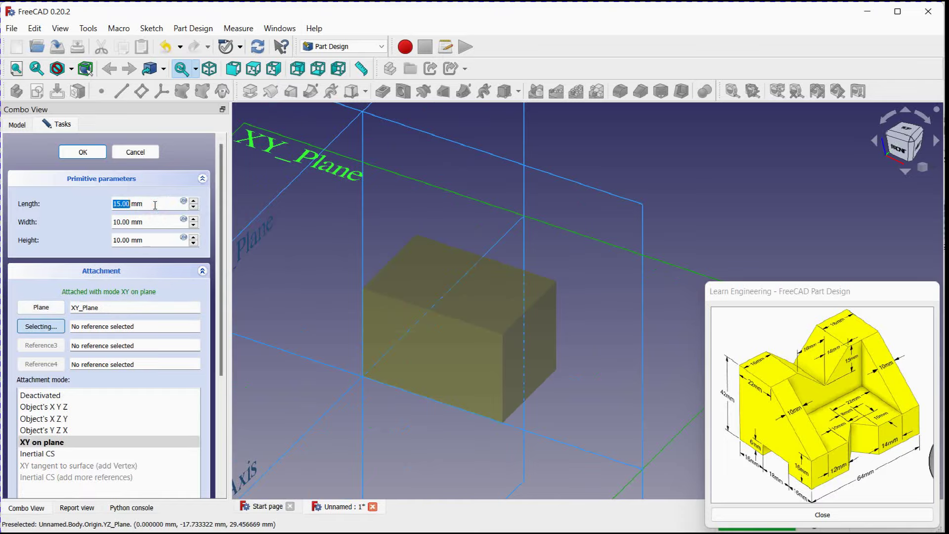
# - Set the box length to the formula 16+18+16 (50 mm) and its height to 42 mm
pyautogui.click(184, 202)
pyautogui.write('16+1')
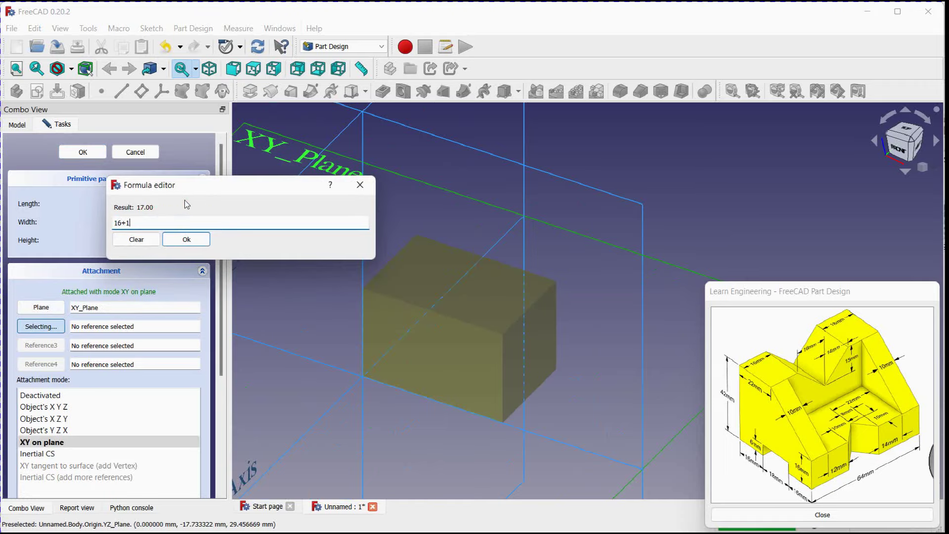
pyautogui.write('8+16')
pyautogui.click(187, 239)
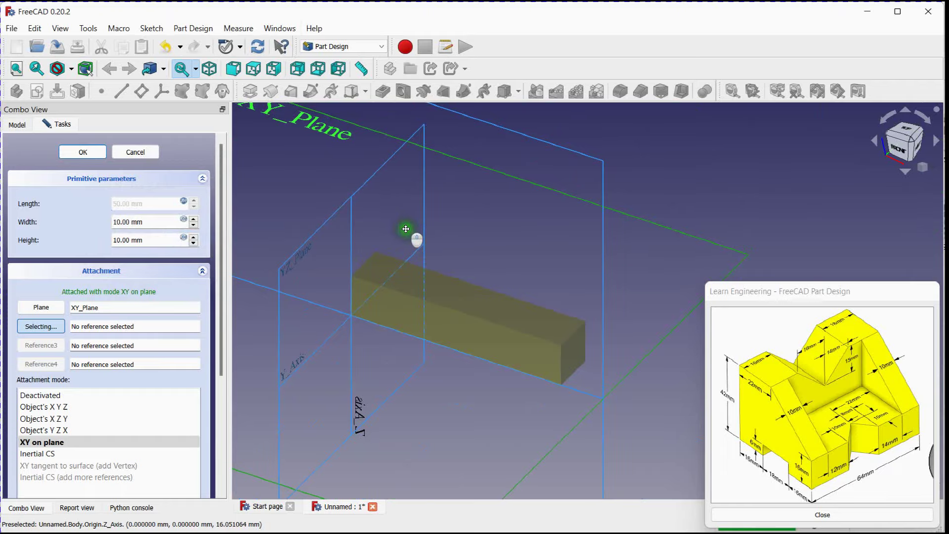
pyautogui.click(156, 239)
pyautogui.scroll(10, 165, 240)
pyautogui.scroll(11, 164, 240)
pyautogui.scroll(11, 165, 241)
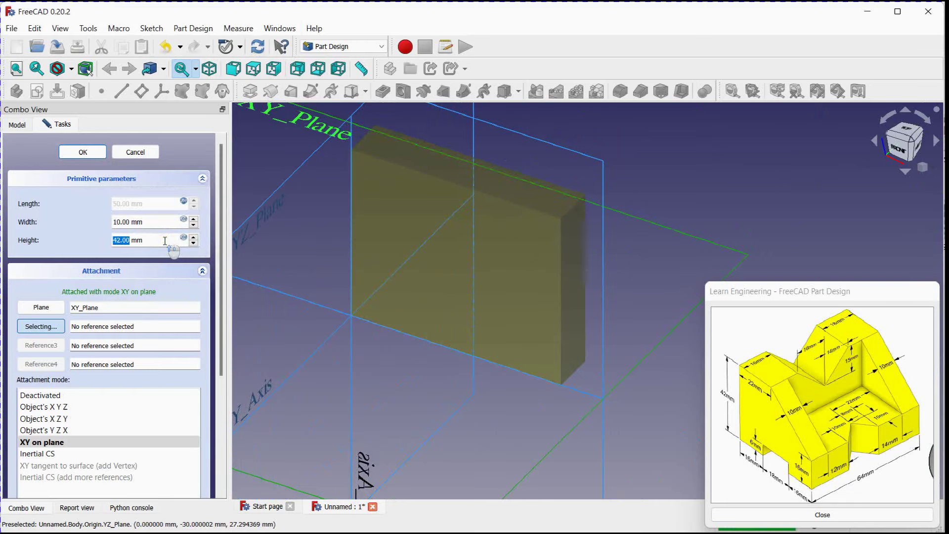
pyautogui.scroll(-2, 305, 225)
pyautogui.moveTo(306, 226); pyautogui.dragTo(314, 259, button='middle')
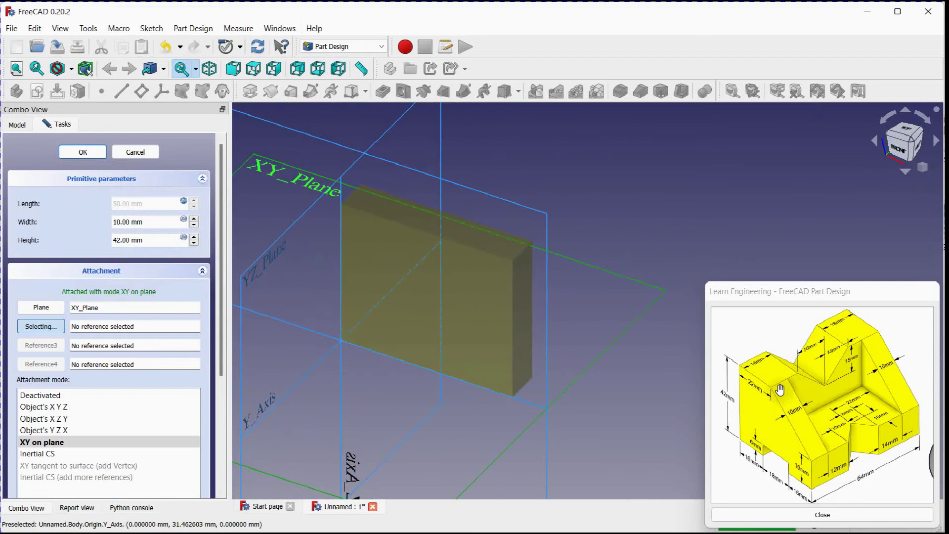
# - Confirm the 50 × 10 × 42 mm box and add a second box on the XY plane, 16 mm high
pyautogui.click(88, 153)
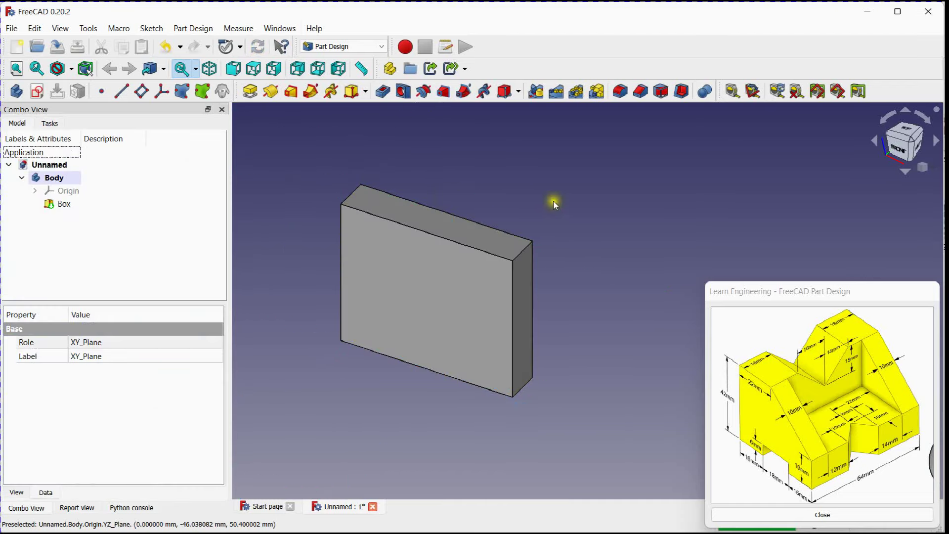
pyautogui.moveTo(553, 201); pyautogui.dragTo(548, 246, button='middle')
pyautogui.scroll(-3, 547, 246)
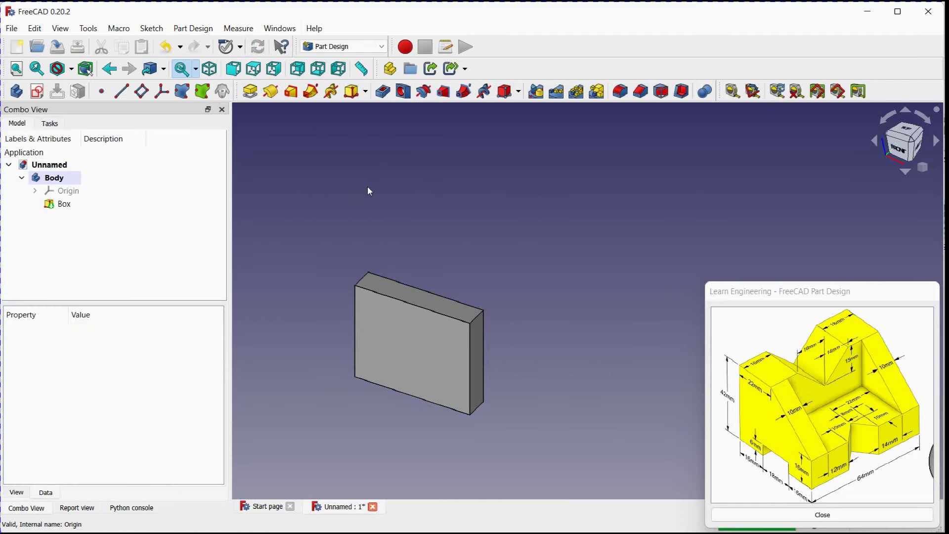
pyautogui.click(353, 92)
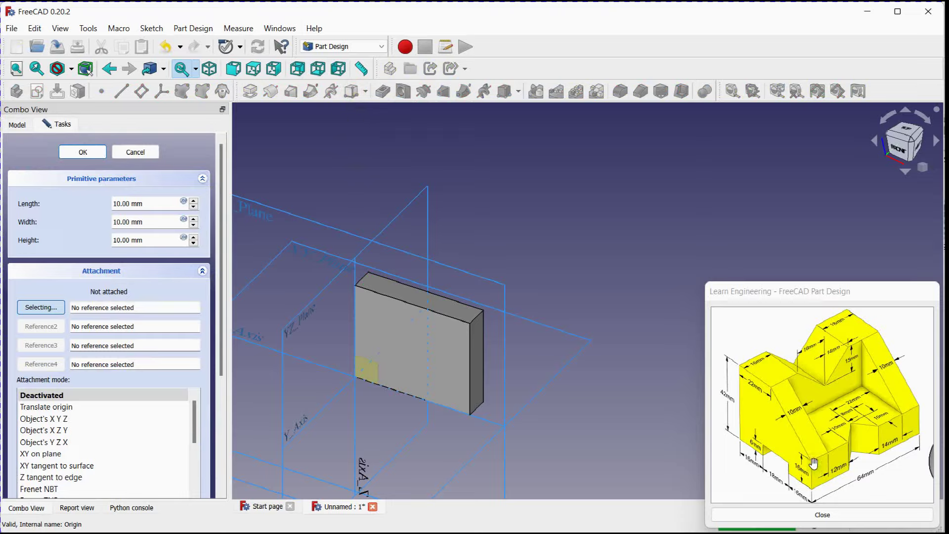
pyautogui.click(143, 239)
pyautogui.scroll(5, 143, 239)
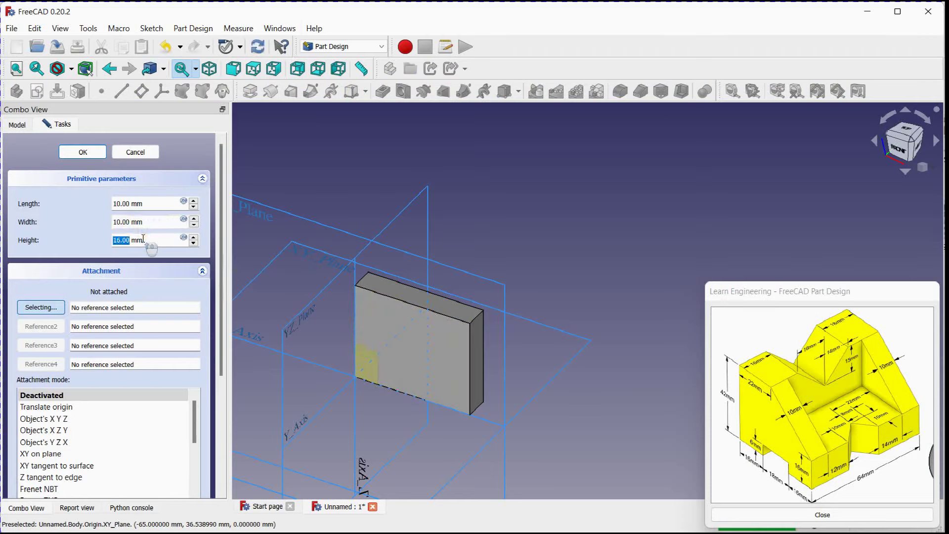
pyautogui.click(334, 257)
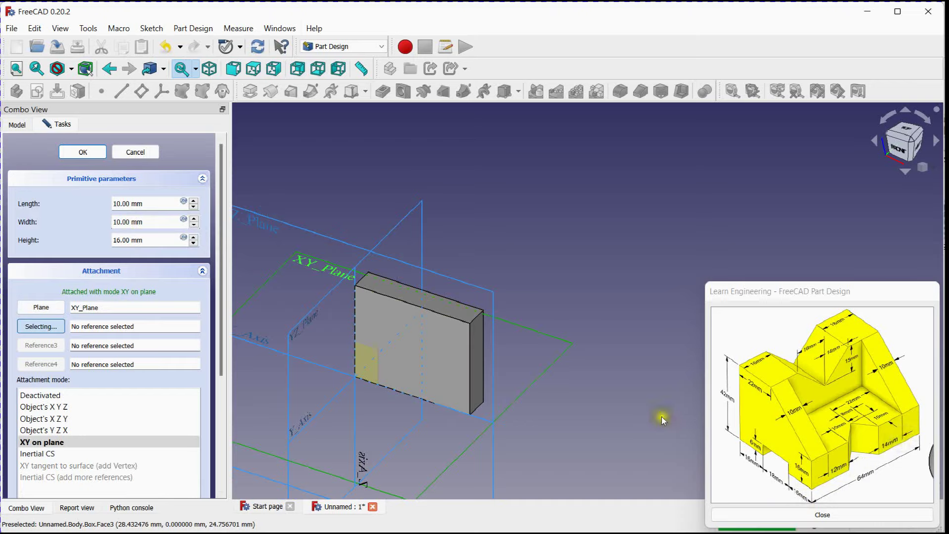
# - Set the second box's width to 64 mm and its length to 16+18+16 (50 mm)
pyautogui.scroll(3, 150, 220)
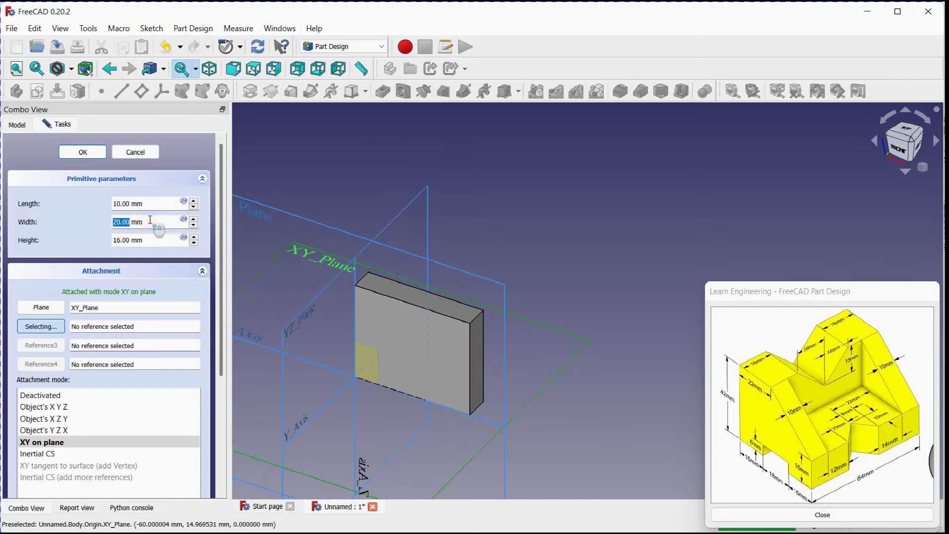
pyautogui.scroll(5, 150, 220)
pyautogui.scroll(6, 150, 219)
pyautogui.scroll(6, 150, 220)
pyautogui.scroll(6, 150, 220)
pyautogui.scroll(1, 150, 220)
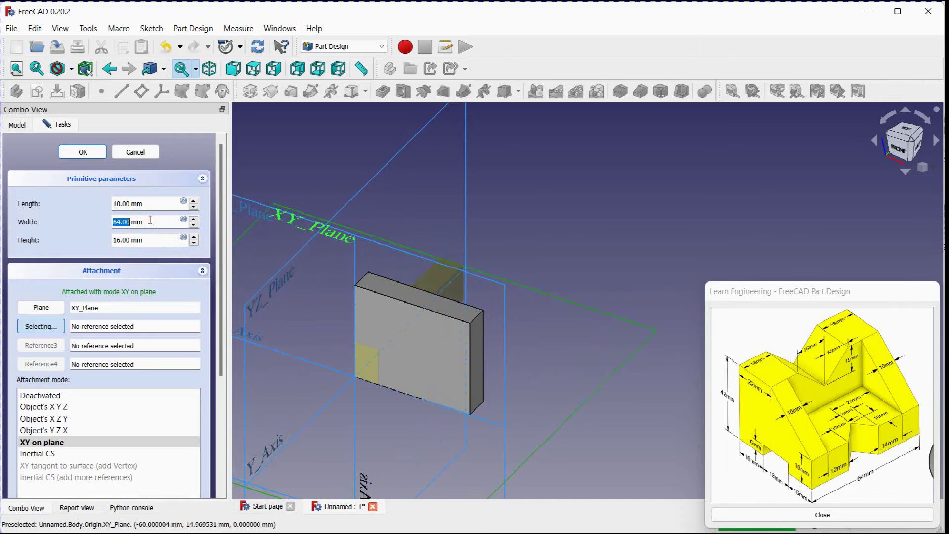
pyautogui.click(150, 204)
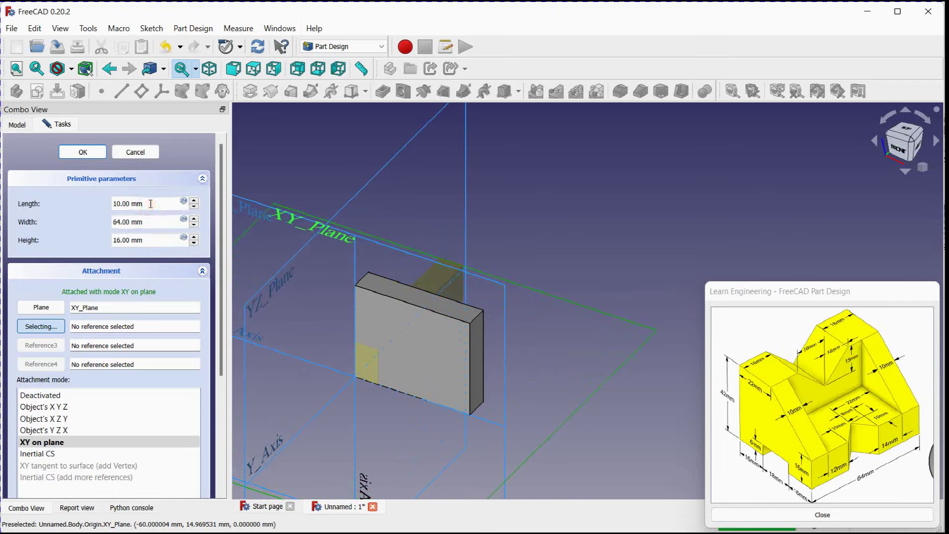
pyautogui.click(184, 201)
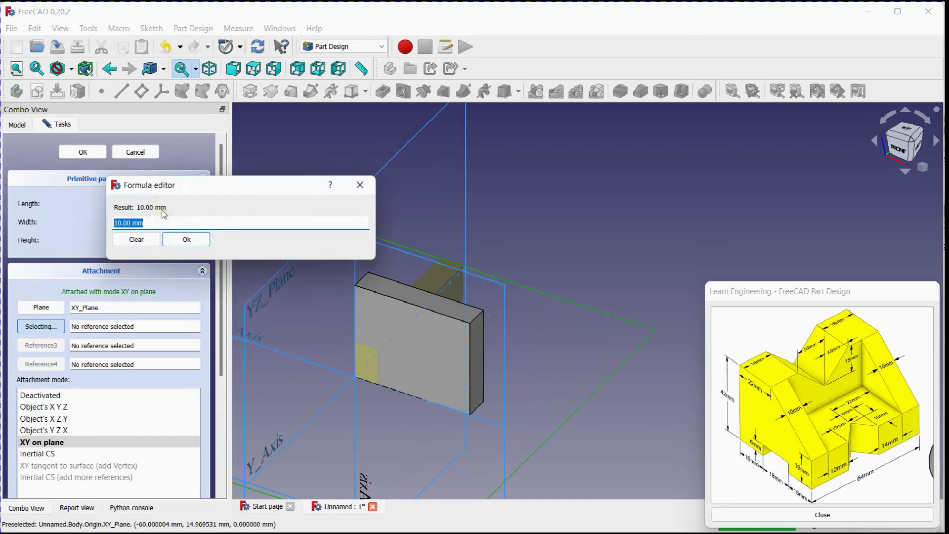
pyautogui.write('16+')
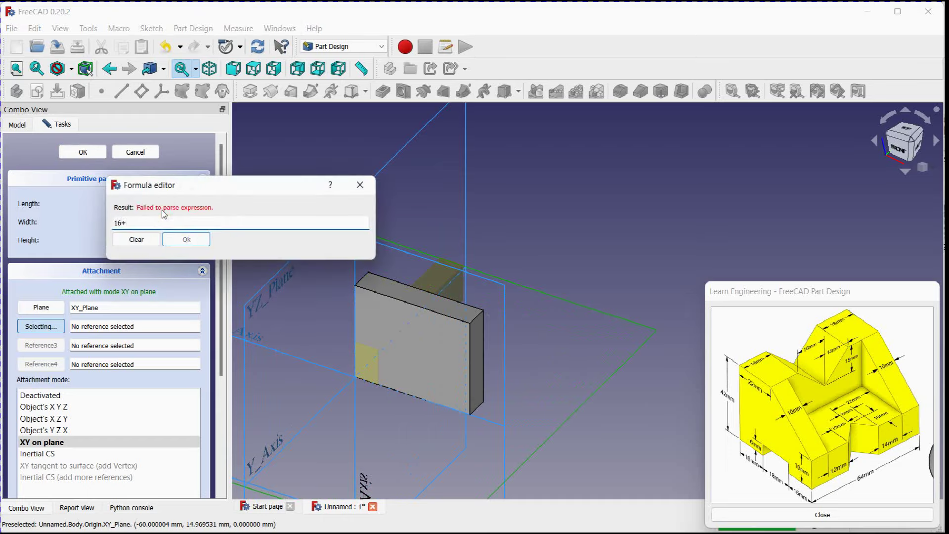
pyautogui.write('18')
pyautogui.write('+16')
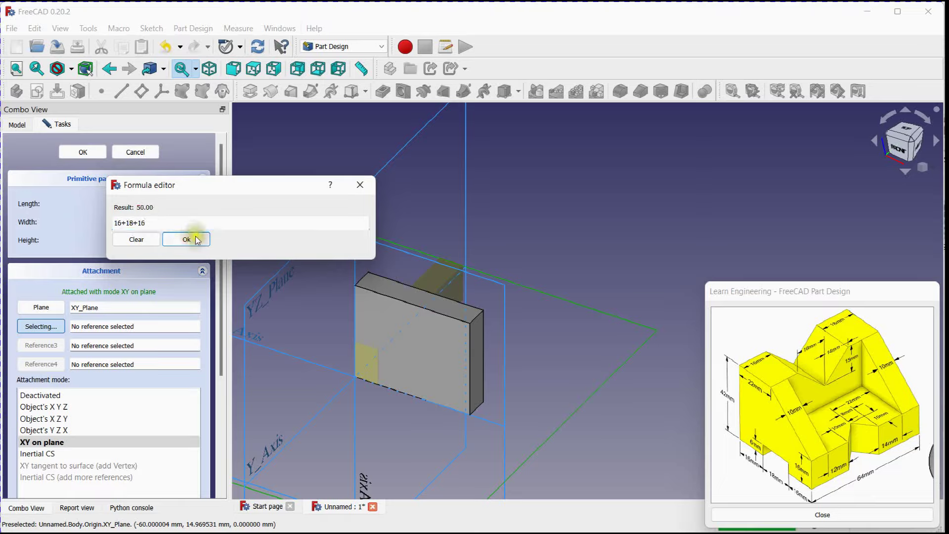
pyautogui.click(194, 240)
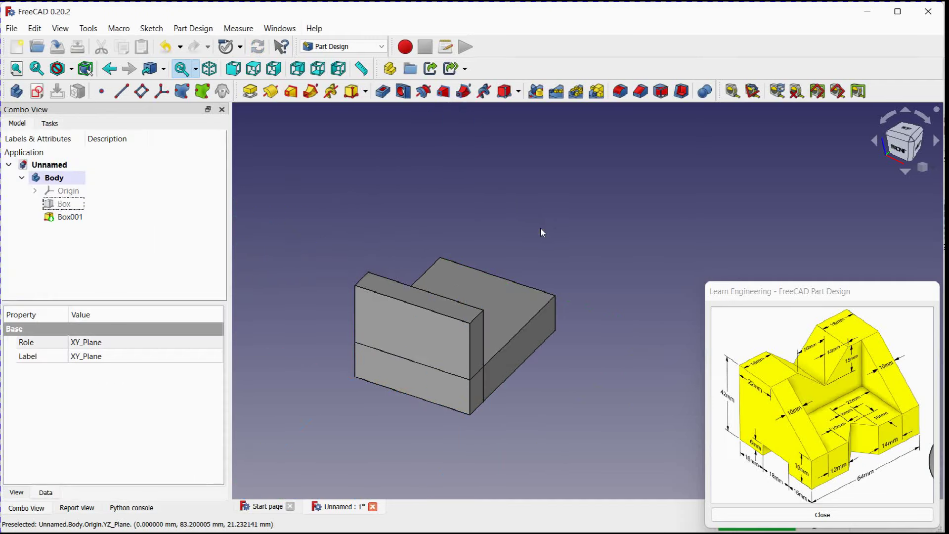
# - Add a third box on the XY plane sized 50 × 10 × 42 mm
pyautogui.click(351, 91)
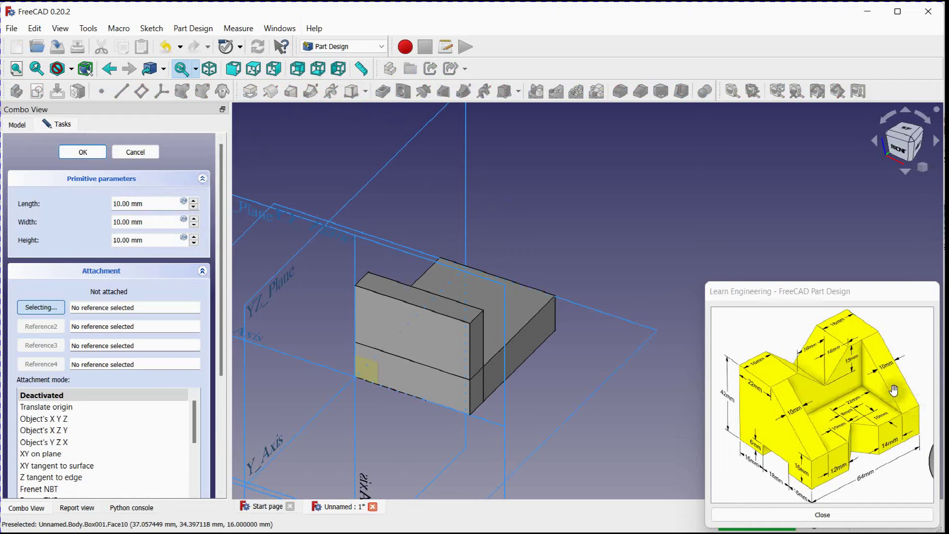
pyautogui.click(294, 209)
pyautogui.click(150, 204)
pyautogui.scroll(2, 153, 205)
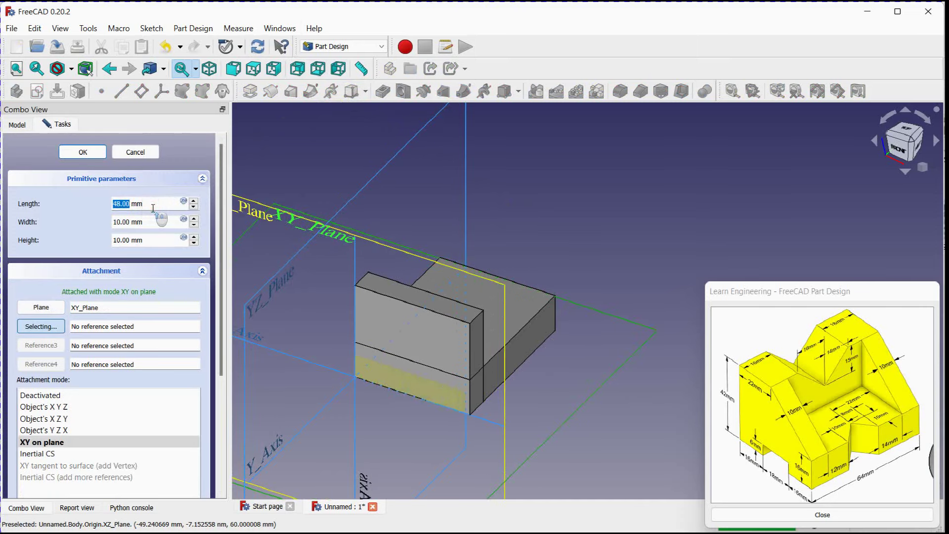
pyautogui.click(150, 220)
pyautogui.scroll(3, 150, 222)
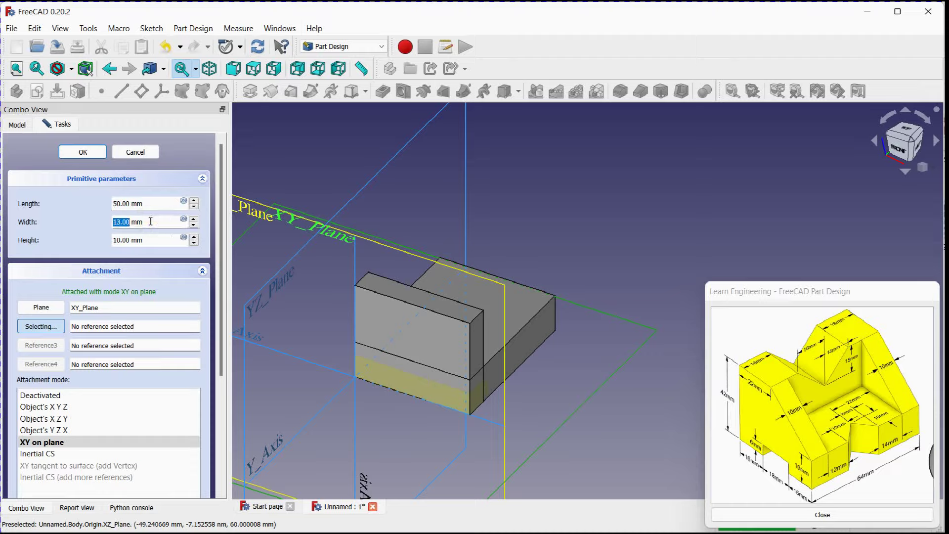
pyautogui.scroll(-1, 150, 221)
pyautogui.scroll(9, 158, 240)
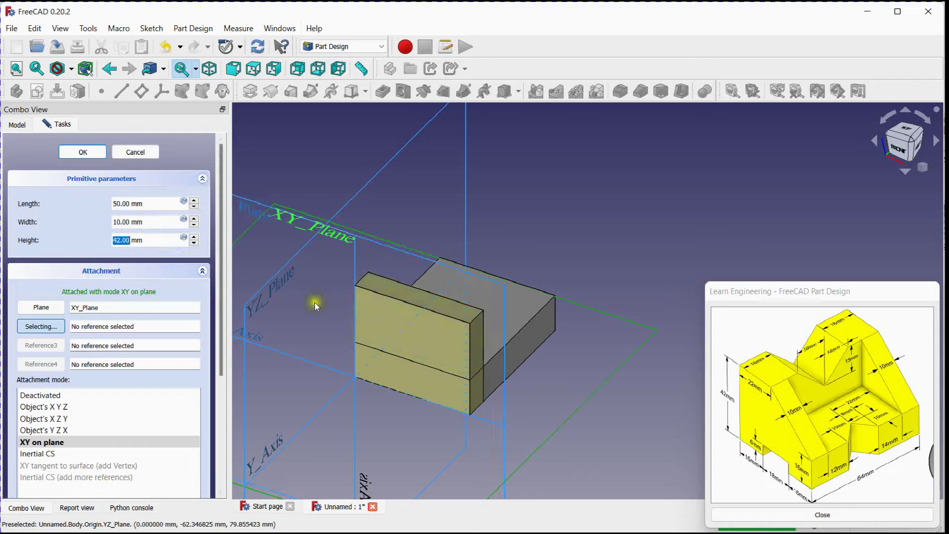
# - Offset the third box 54 mm in the y-direction to form the back wall
pyautogui.moveTo(314, 252); pyautogui.dragTo(373, 249, button='middle')
pyautogui.moveTo(221, 287); pyautogui.dragTo(221, 400)
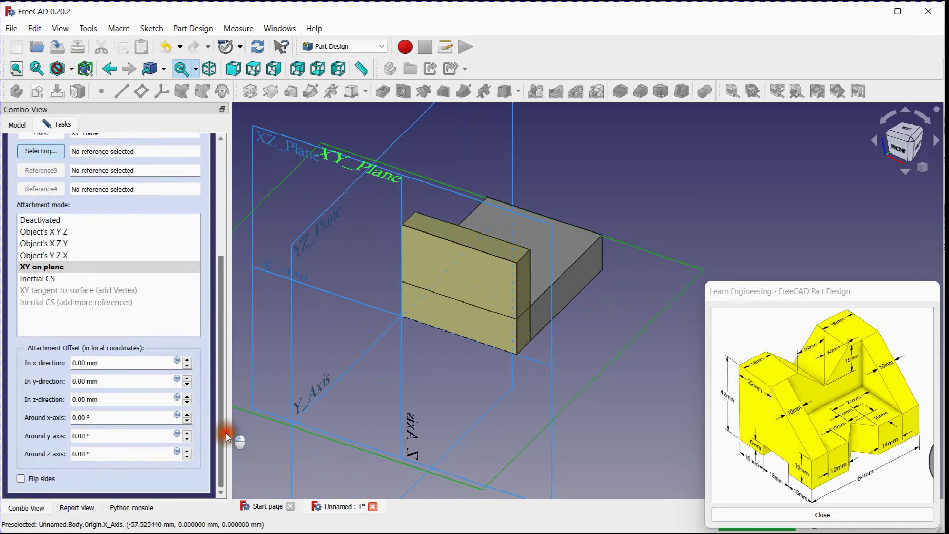
pyautogui.click(125, 382)
pyautogui.scroll(8, 124, 382)
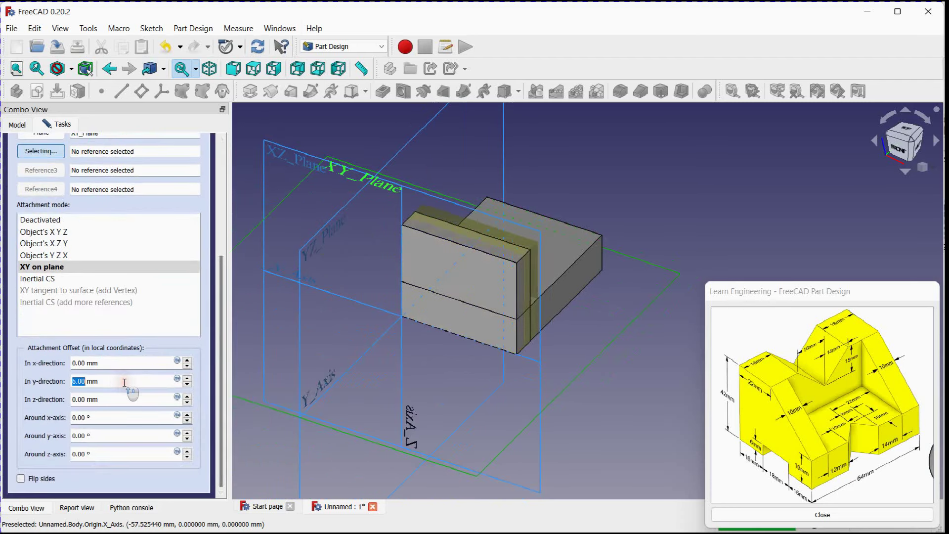
pyautogui.scroll(9, 124, 382)
pyautogui.scroll(8, 124, 383)
pyautogui.scroll(9, 124, 382)
pyautogui.scroll(6, 124, 382)
pyautogui.scroll(6, 124, 382)
pyautogui.scroll(5, 124, 383)
pyautogui.scroll(5, 124, 382)
pyautogui.scroll(-2, 124, 382)
pyautogui.moveTo(634, 196); pyautogui.dragTo(636, 251, button='middle')
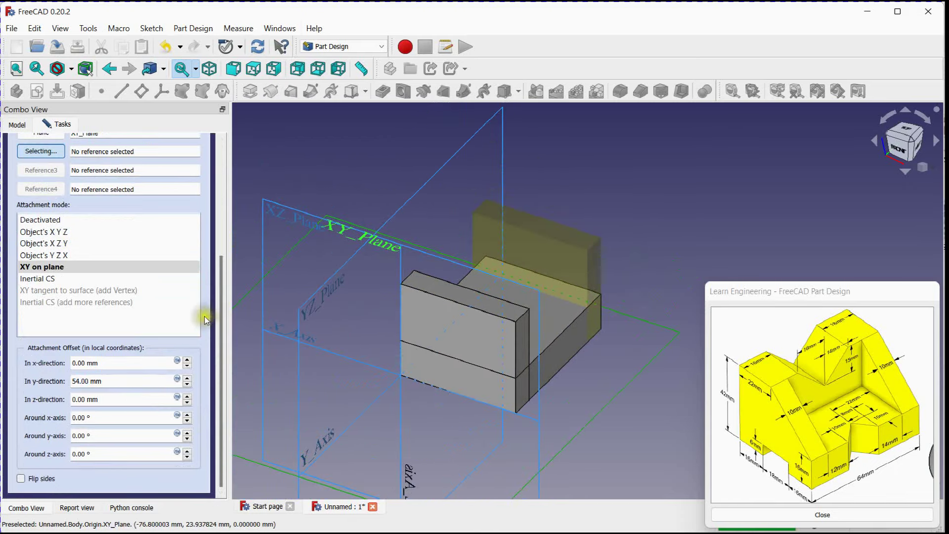
pyautogui.click(217, 327)
pyautogui.moveTo(218, 327); pyautogui.dragTo(218, 214)
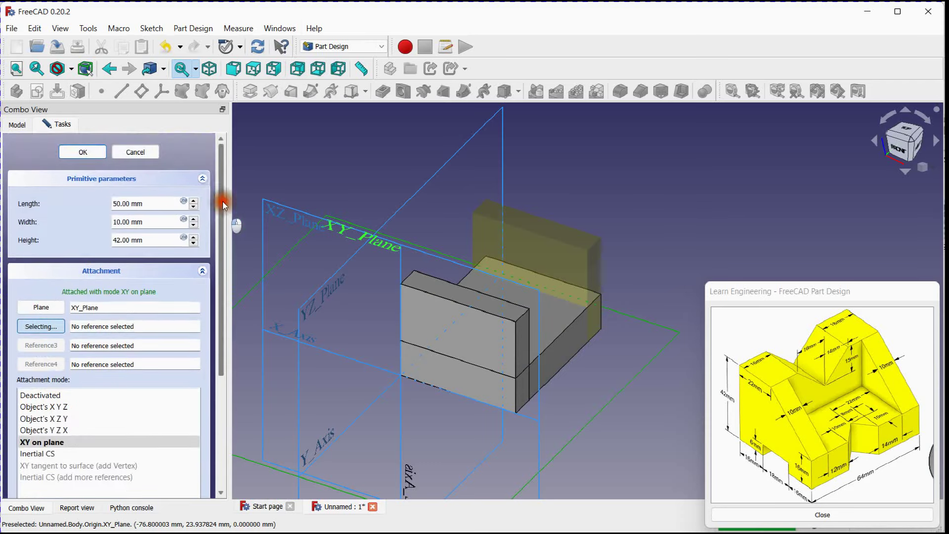
# - Confirm the back wall and add a 22 × 64 × 42 mm box as the left block
pyautogui.click(82, 150)
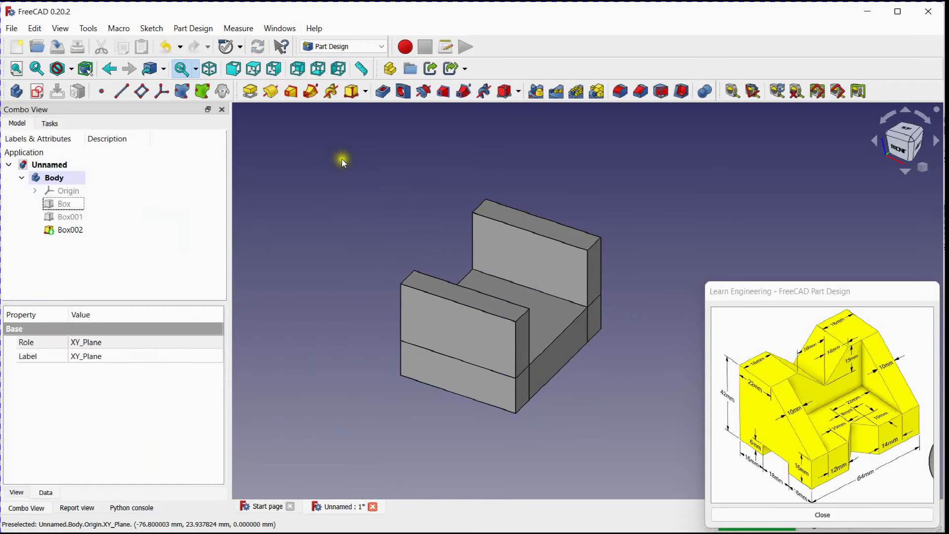
pyautogui.moveTo(365, 190); pyautogui.dragTo(368, 207, button='middle')
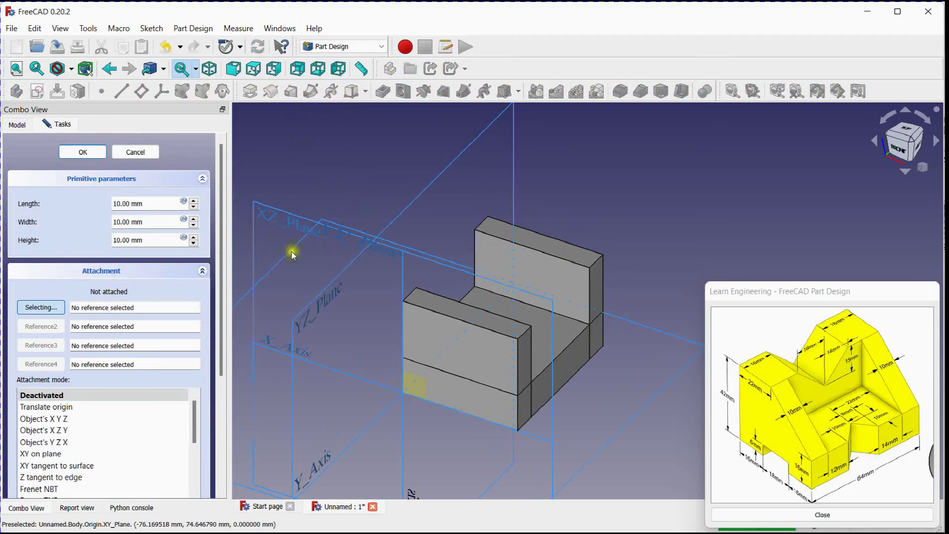
pyautogui.click(149, 240)
pyautogui.scroll(6, 149, 238)
pyautogui.write('42')
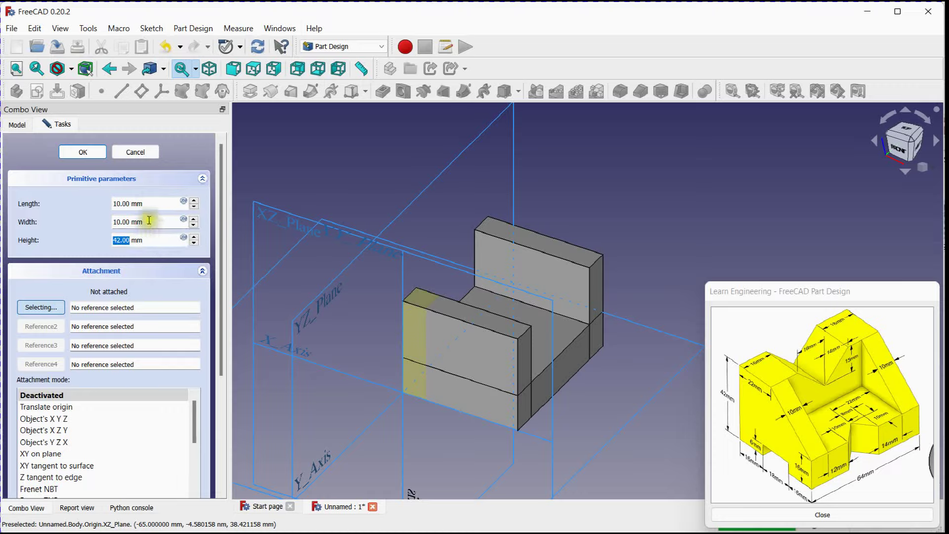
pyautogui.click(149, 220)
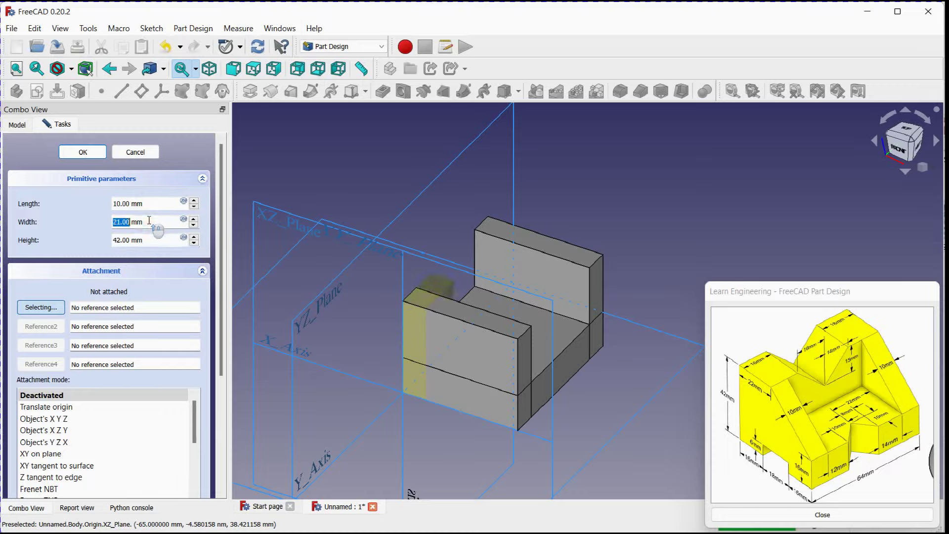
pyautogui.scroll(13, 149, 220)
pyautogui.scroll(13, 149, 221)
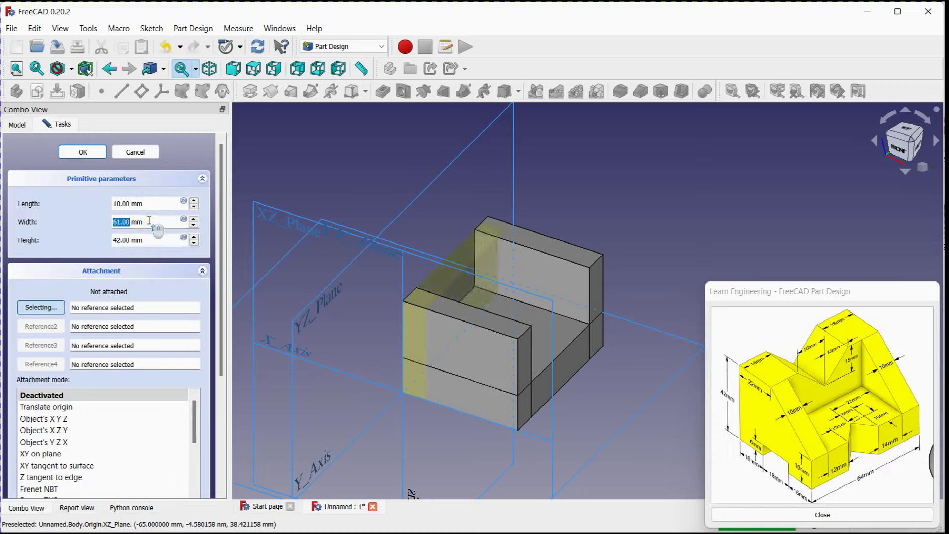
pyautogui.click(146, 203)
pyautogui.scroll(9, 146, 203)
pyautogui.write('22')
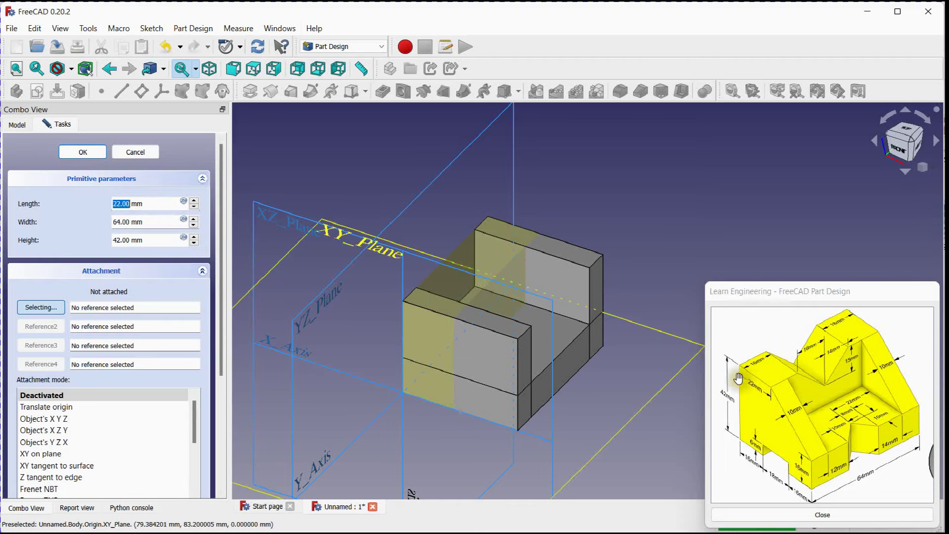
pyautogui.click(79, 152)
pyautogui.moveTo(363, 217); pyautogui.dragTo(361, 221, button='middle')
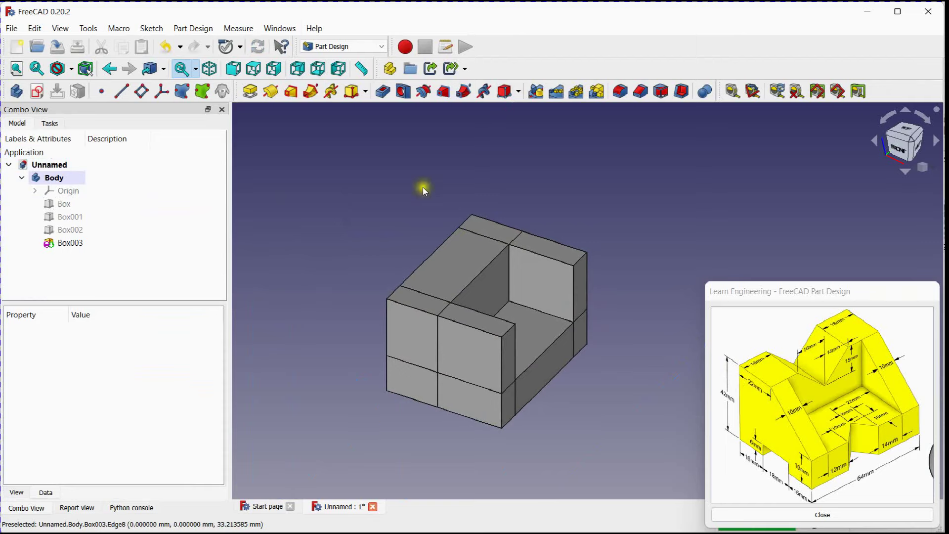
# - Create a subtractive box 6 mm high attached to the XY plane
pyautogui.click(504, 91)
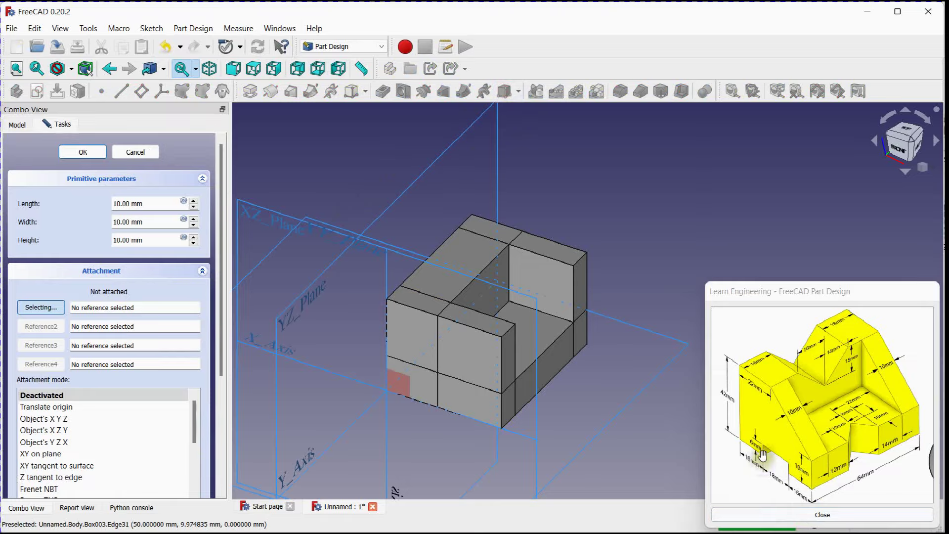
pyautogui.click(132, 239)
pyautogui.scroll(2, 132, 239)
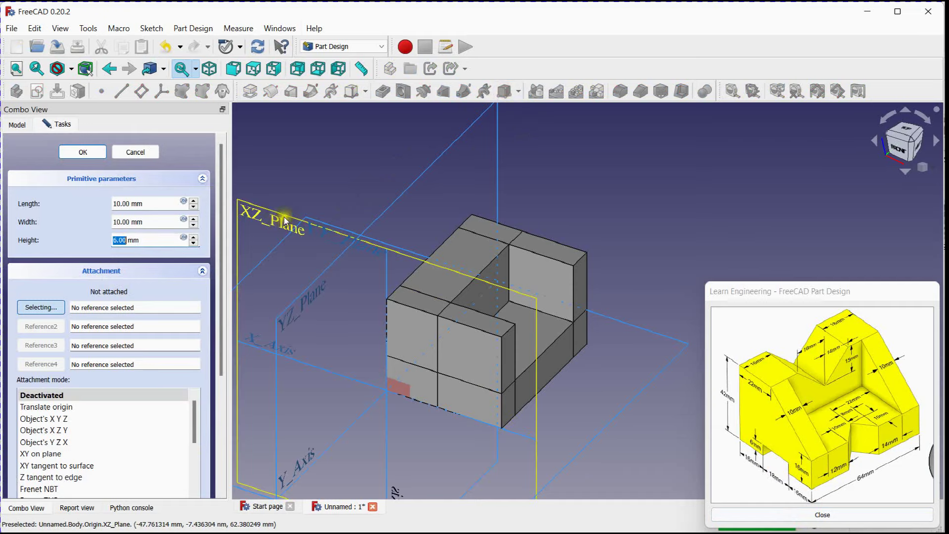
pyautogui.scroll(-3, 292, 224)
pyautogui.click(484, 313)
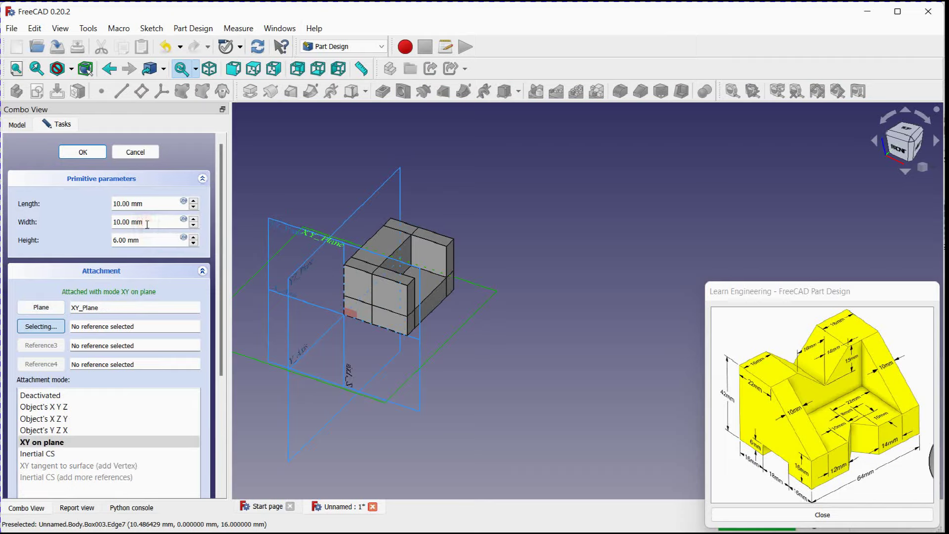
pyautogui.scroll(3, 147, 225)
pyautogui.write('64')
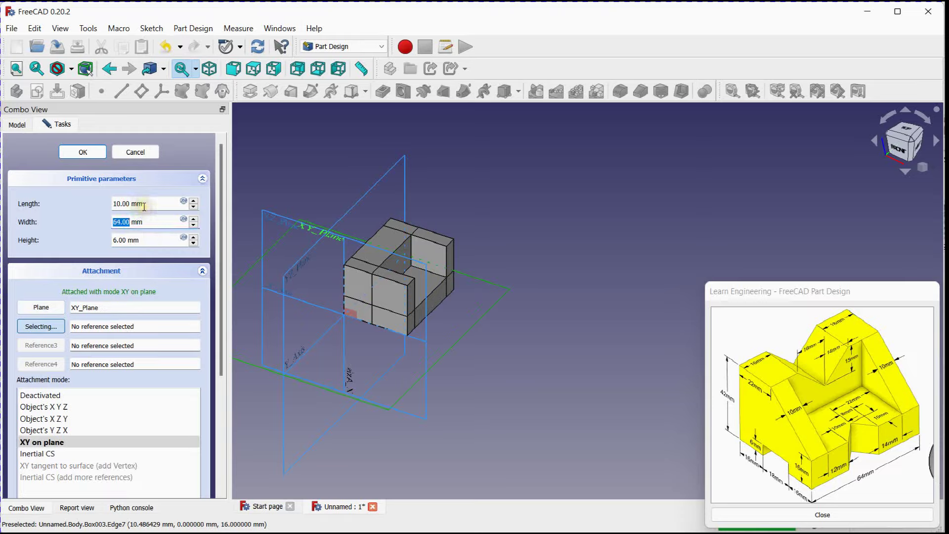
# - Size the cutting box 18 × 64 mm with a 16 mm x-offset and confirm the slot
pyautogui.click(143, 205)
pyautogui.scroll(5, 144, 206)
pyautogui.scroll(2, 304, 302)
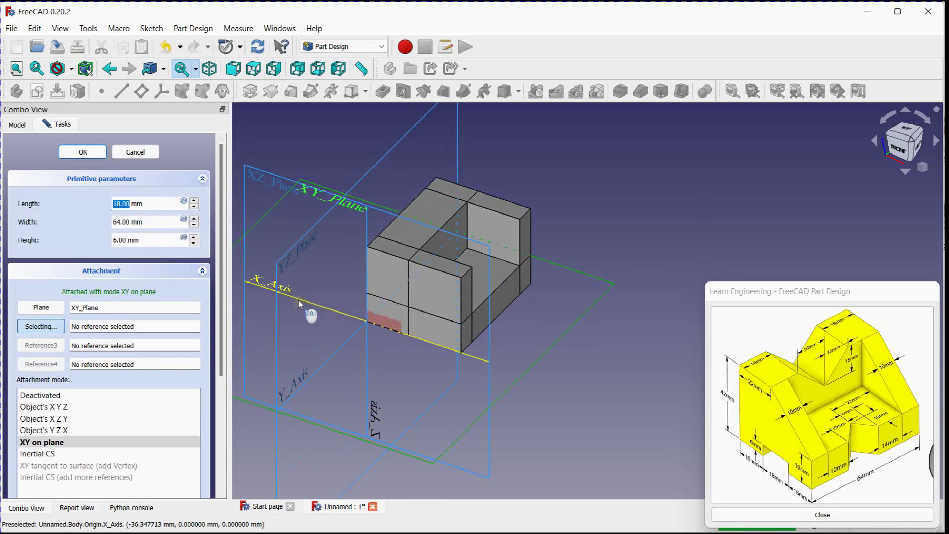
pyautogui.moveTo(217, 363); pyautogui.dragTo(230, 486)
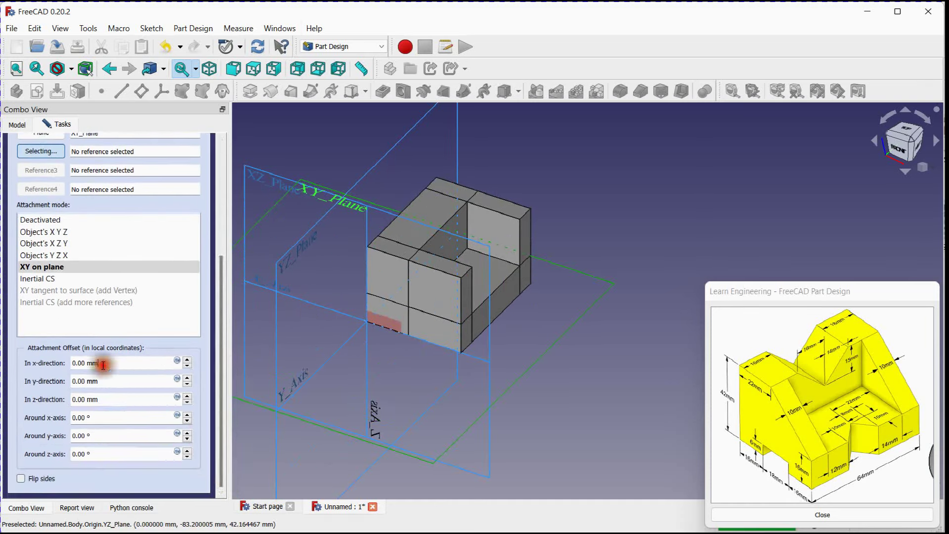
pyautogui.scroll(1, 104, 364)
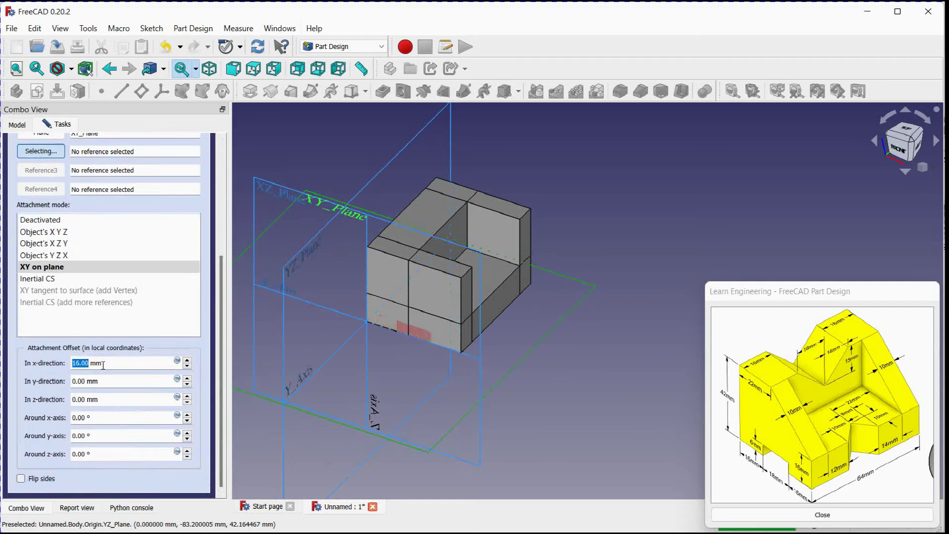
pyautogui.moveTo(218, 327); pyautogui.dragTo(225, 222)
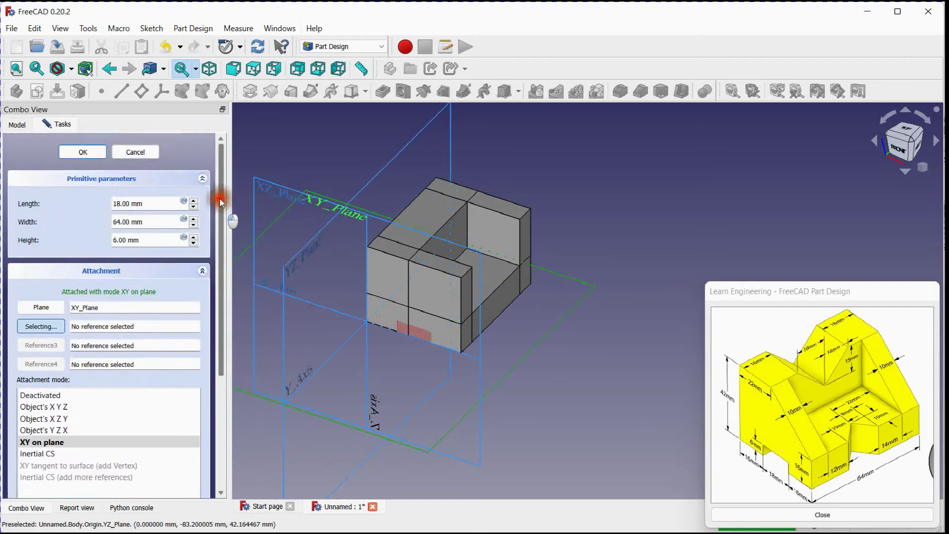
pyautogui.click(83, 153)
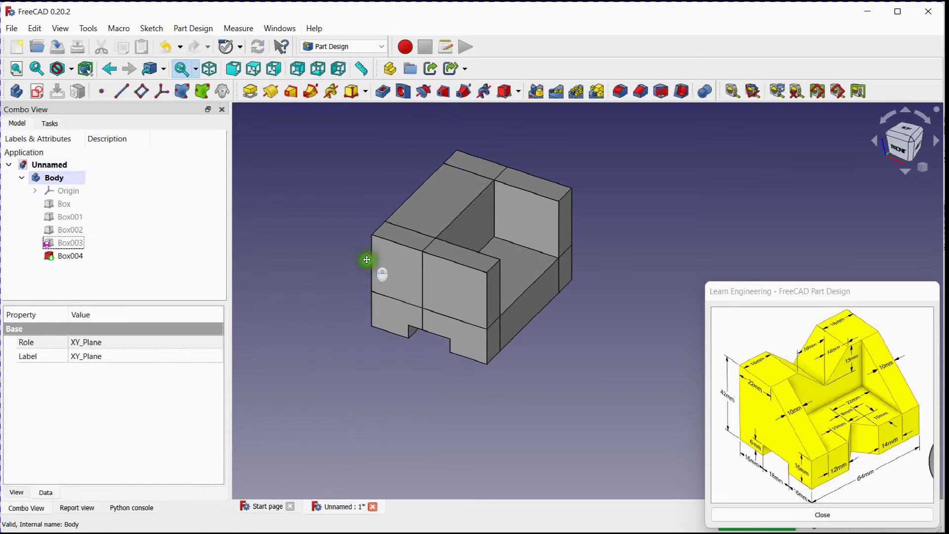
pyautogui.moveTo(367, 259); pyautogui.dragTo(338, 305, button='middle')
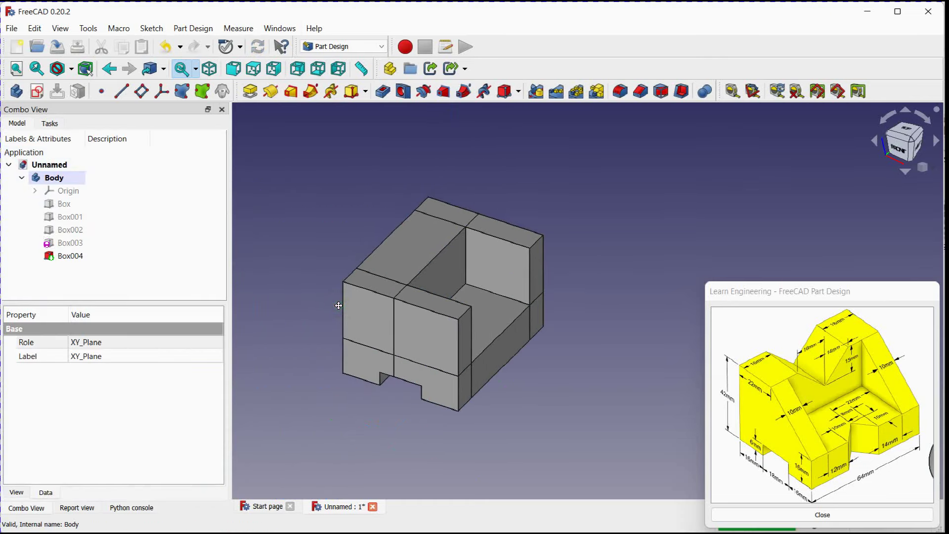
# - Sketch a closed right triangle on the part's front face using a polyline
pyautogui.click(431, 333)
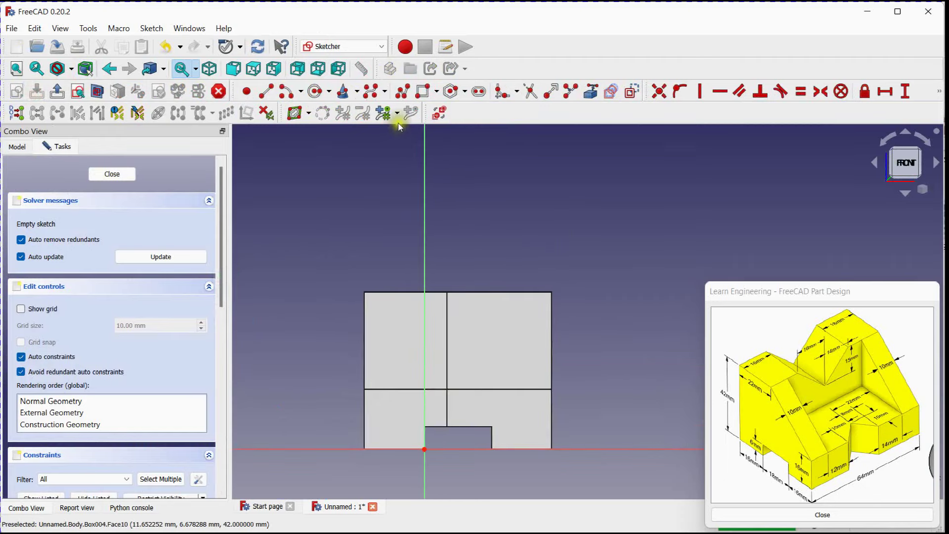
pyautogui.click(403, 91)
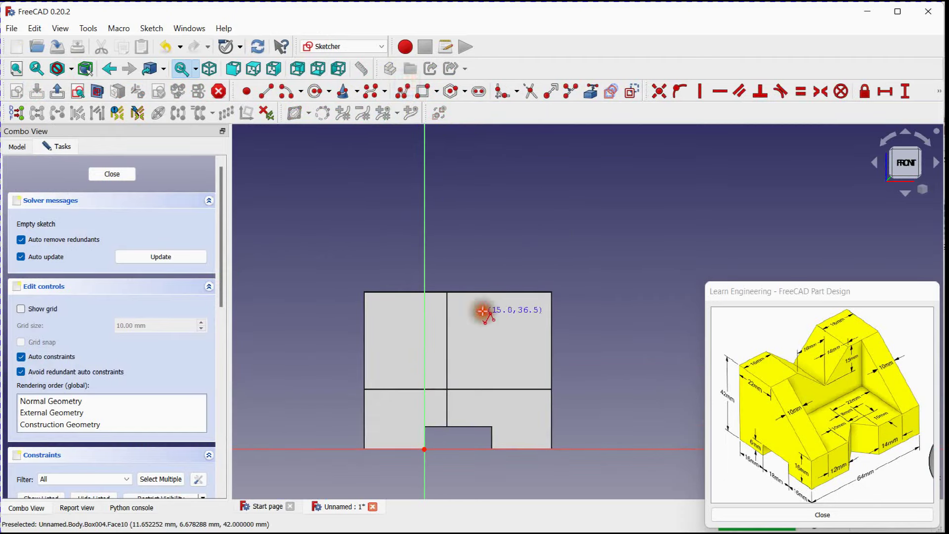
pyautogui.click(527, 360)
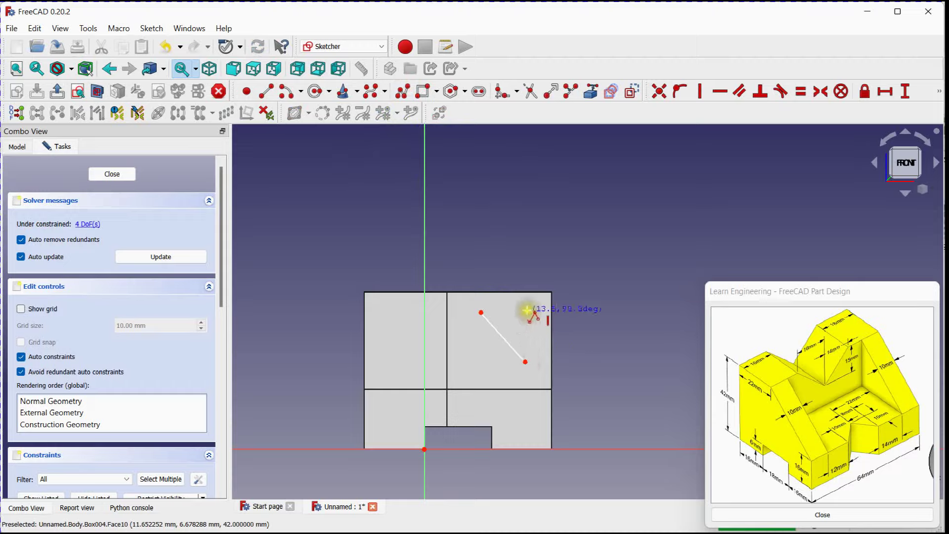
pyautogui.click(525, 311)
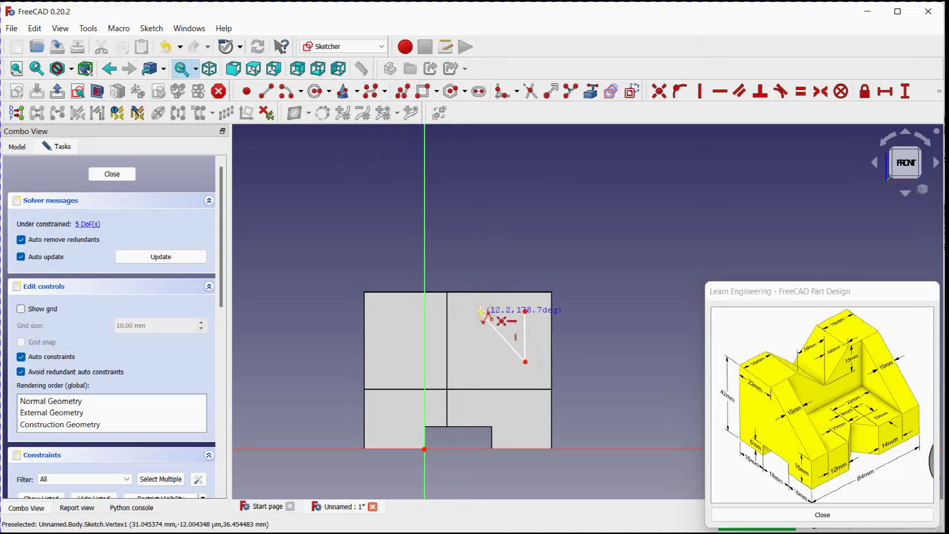
pyautogui.click(481, 312)
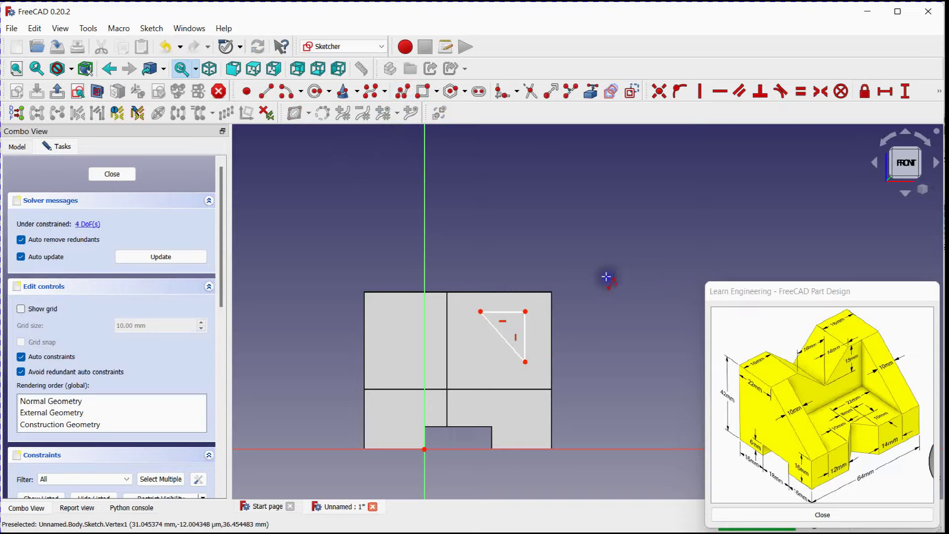
pyautogui.scroll(1, 589, 314)
pyautogui.moveTo(590, 313); pyautogui.dragTo(594, 258, button='middle')
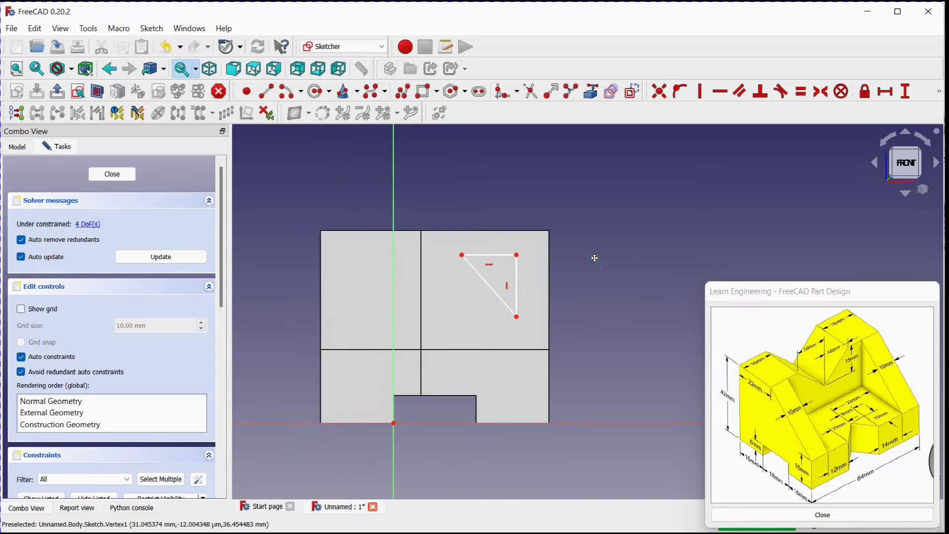
pyautogui.click(905, 91)
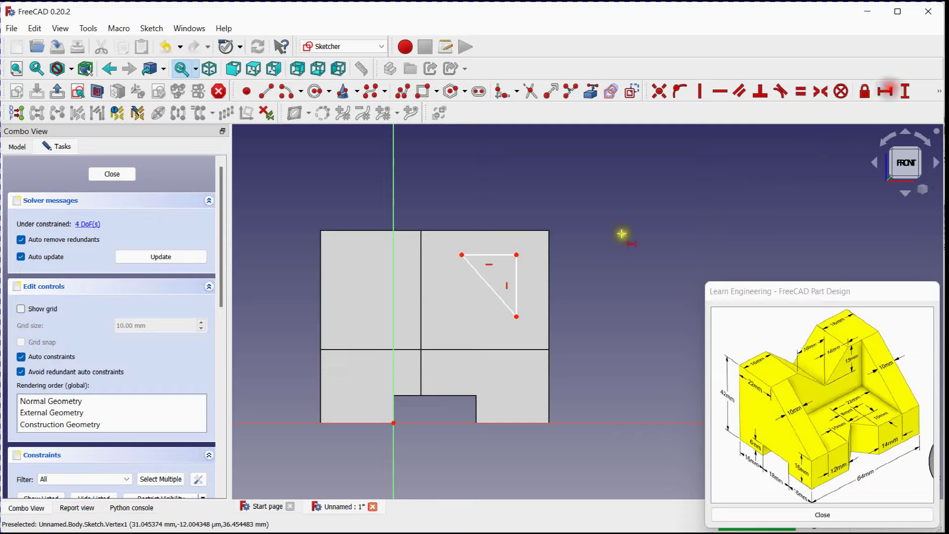
# - Dimension the triangle's right corner 34 mm and its top-left corner 6 mm horizontally from the origin
pyautogui.click(393, 423)
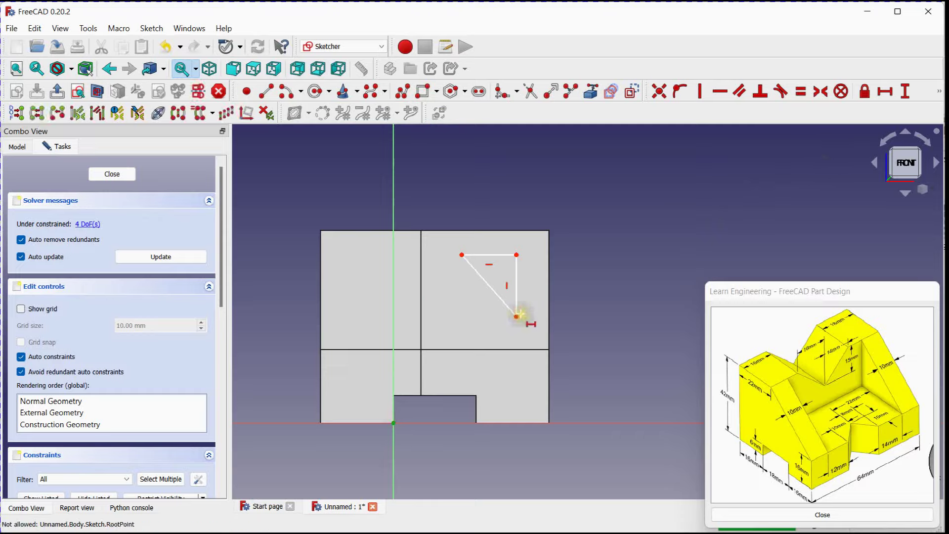
pyautogui.click(517, 316)
pyautogui.write('18+10 mm')
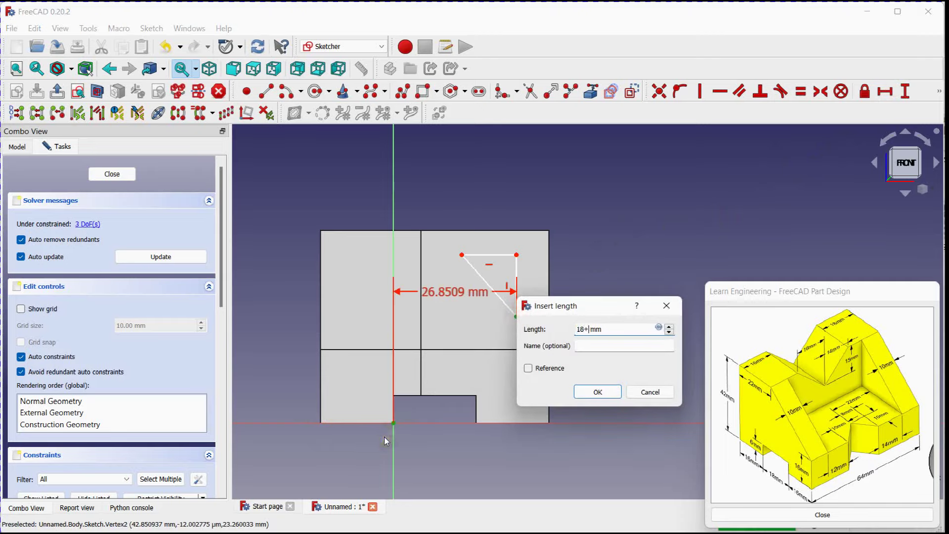
pyautogui.click(596, 390)
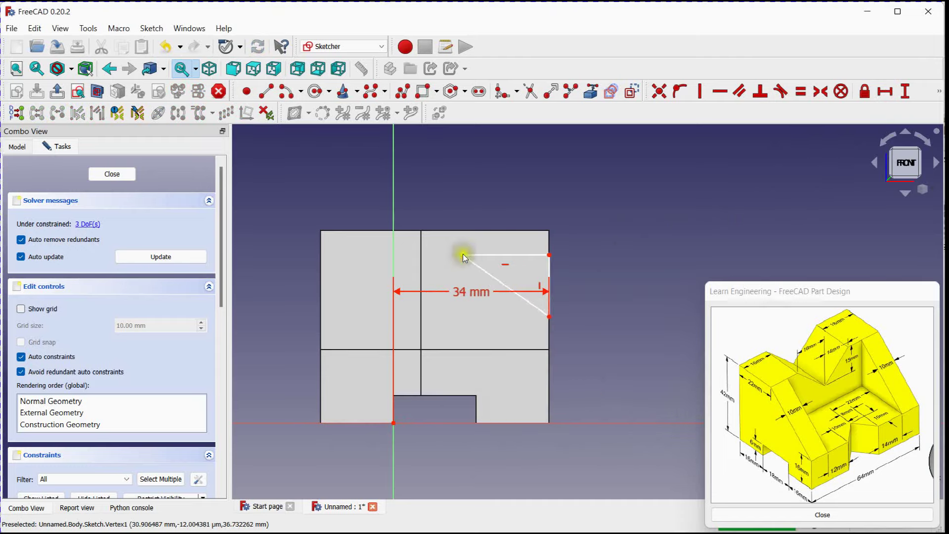
pyautogui.moveTo(462, 255); pyautogui.dragTo(423, 232)
pyautogui.click(892, 94)
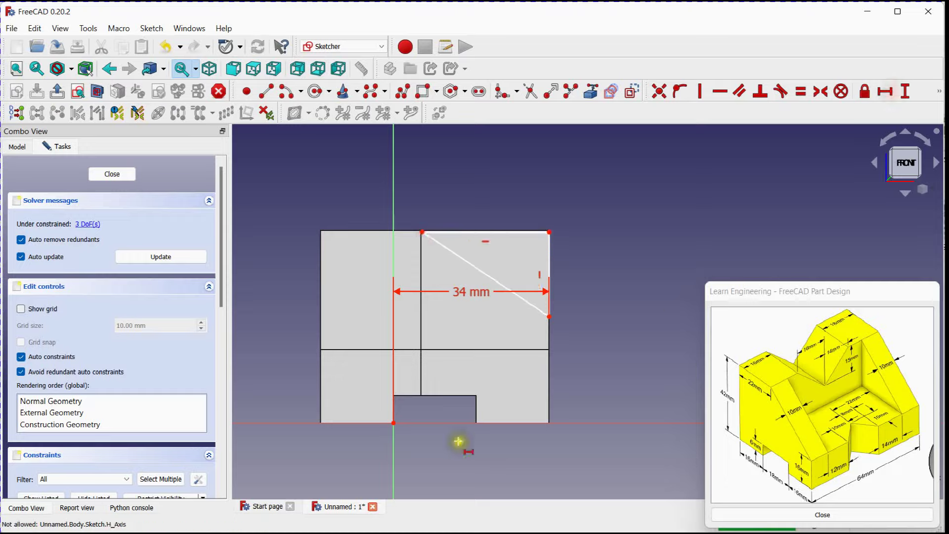
pyautogui.click(394, 421)
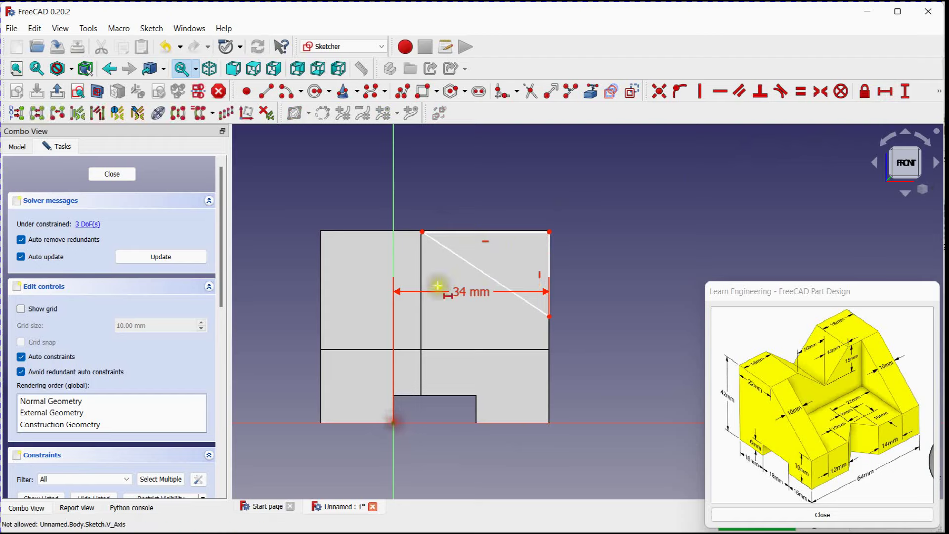
pyautogui.click(423, 231)
pyautogui.write('22-16 mm')
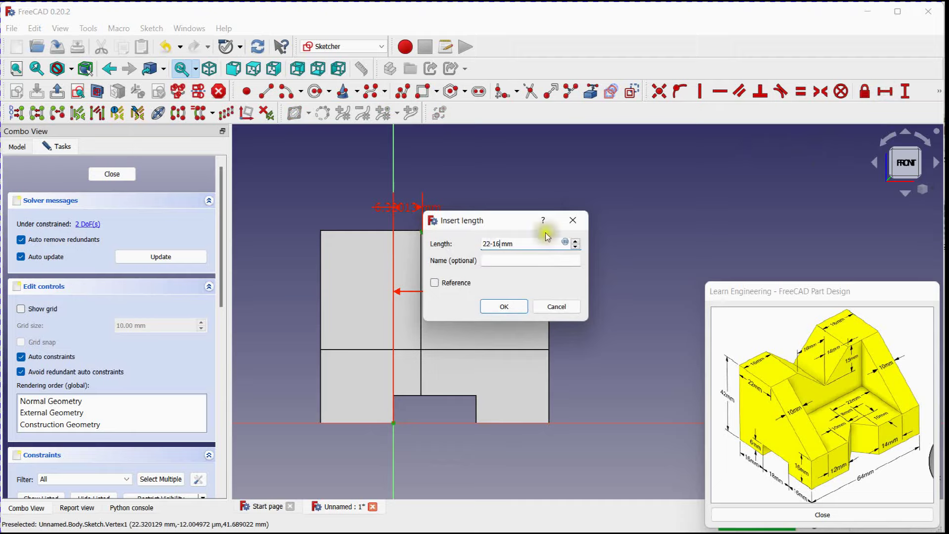
pyautogui.click(504, 307)
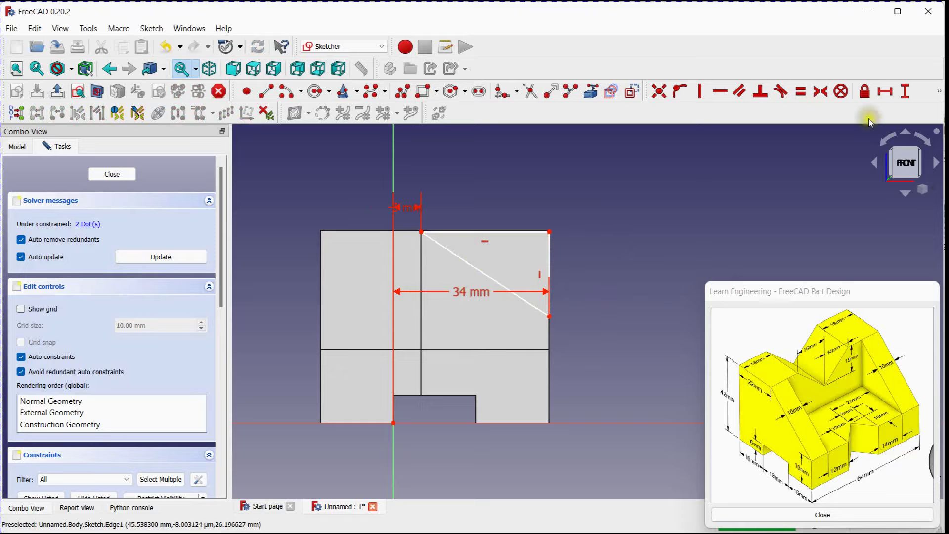
# - Add 16 mm and 42 mm vertical distances from the origin and close the sketch
pyautogui.click(396, 424)
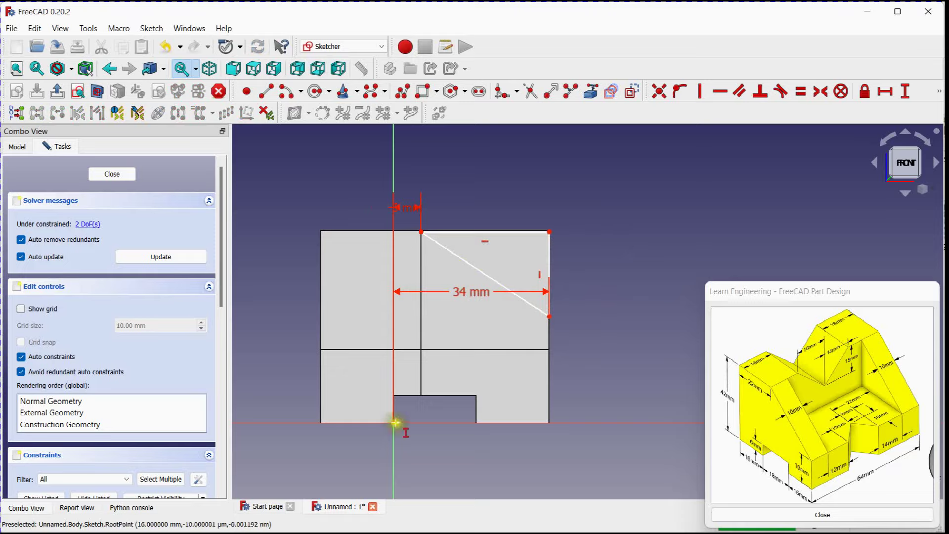
pyautogui.click(394, 422)
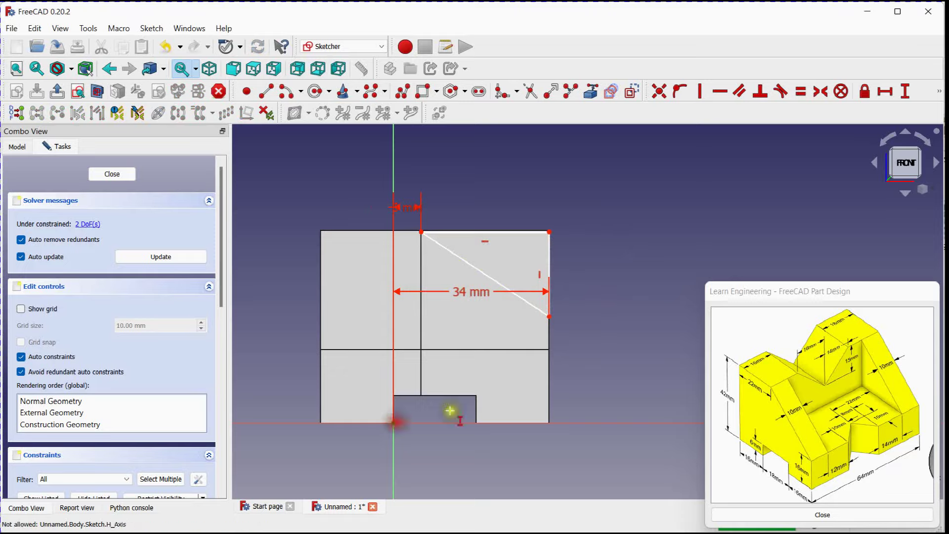
pyautogui.click(550, 317)
pyautogui.write('16')
pyautogui.press('Return')
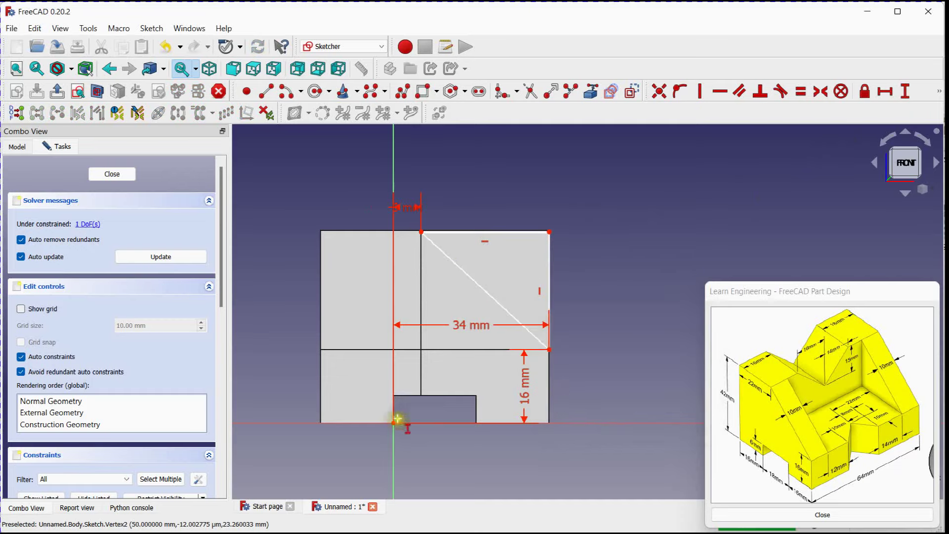
pyautogui.click(395, 421)
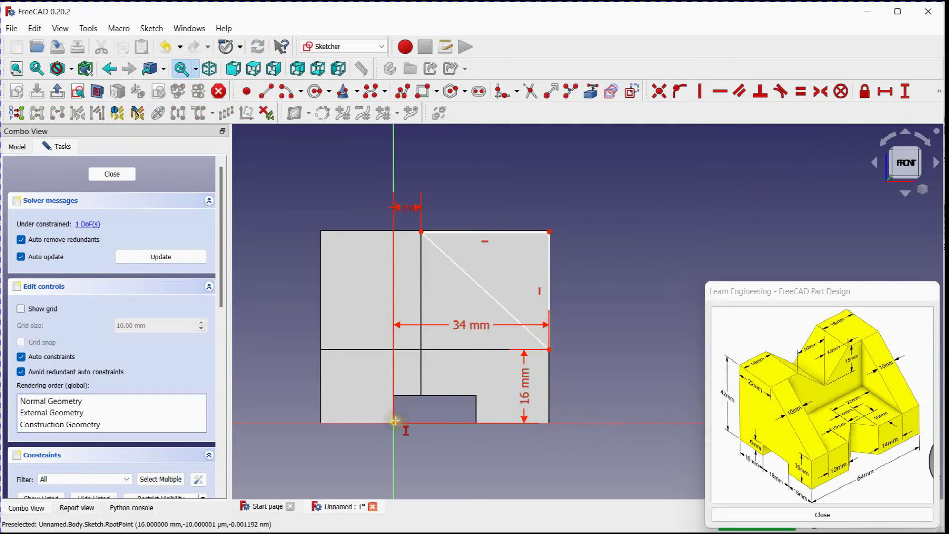
pyautogui.click(550, 228)
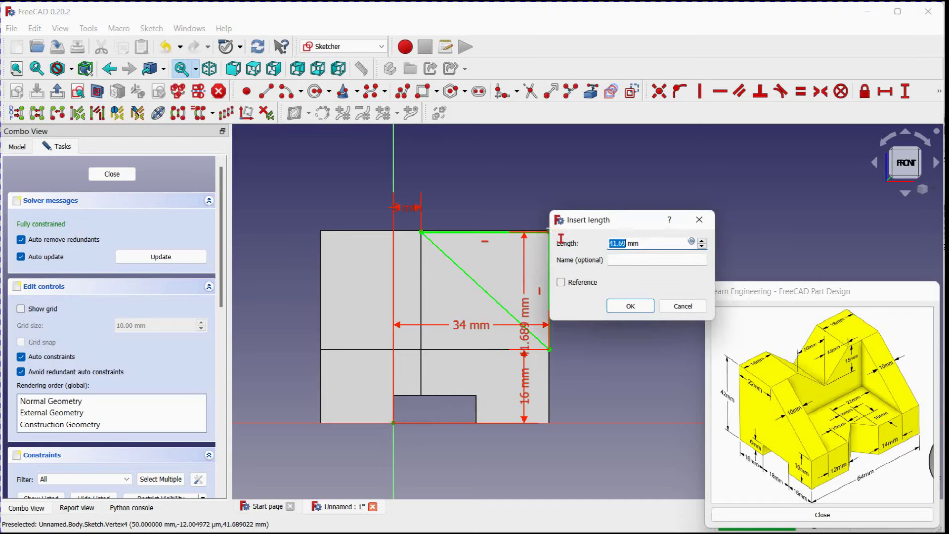
pyautogui.press('Return')
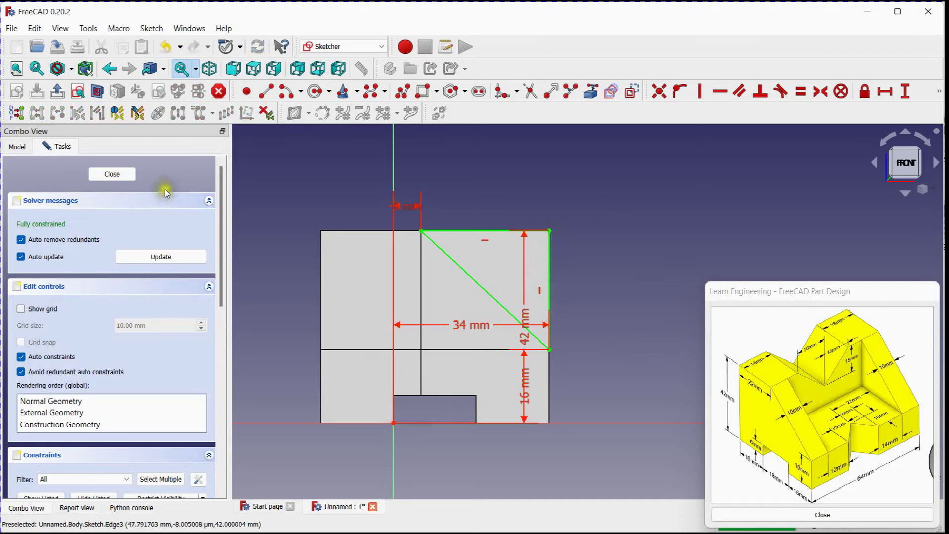
pyautogui.click(112, 173)
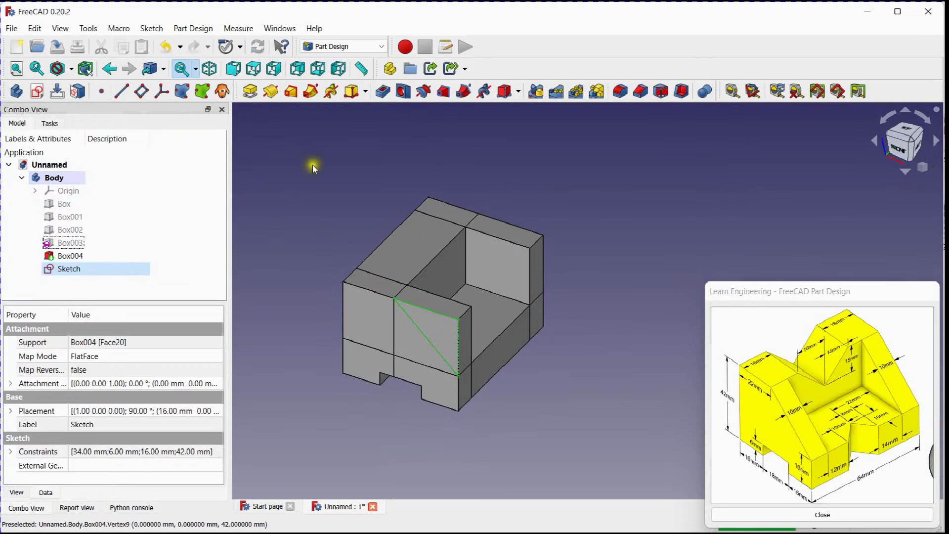
# - Pocket the triangle sketch 69 mm deep to cut the sloped face
pyautogui.click(386, 93)
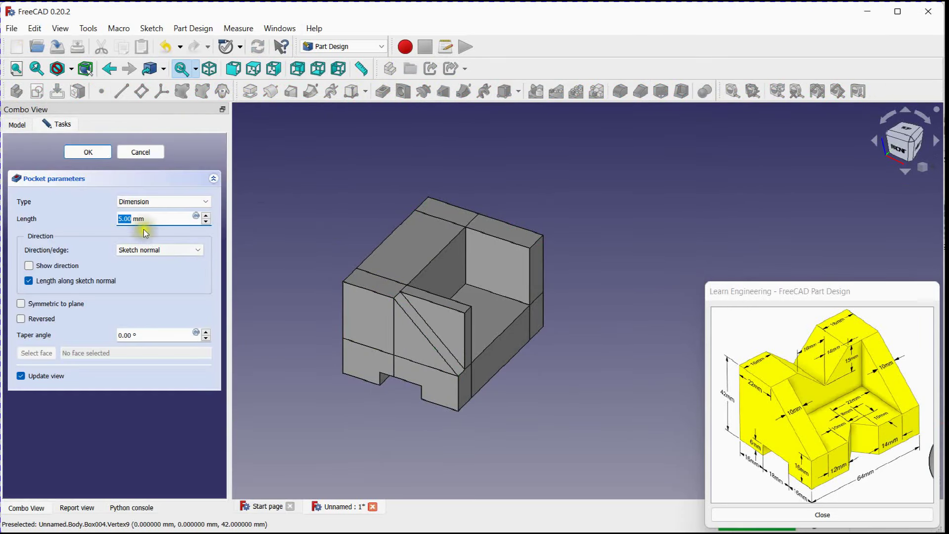
pyautogui.doubleClick(148, 218)
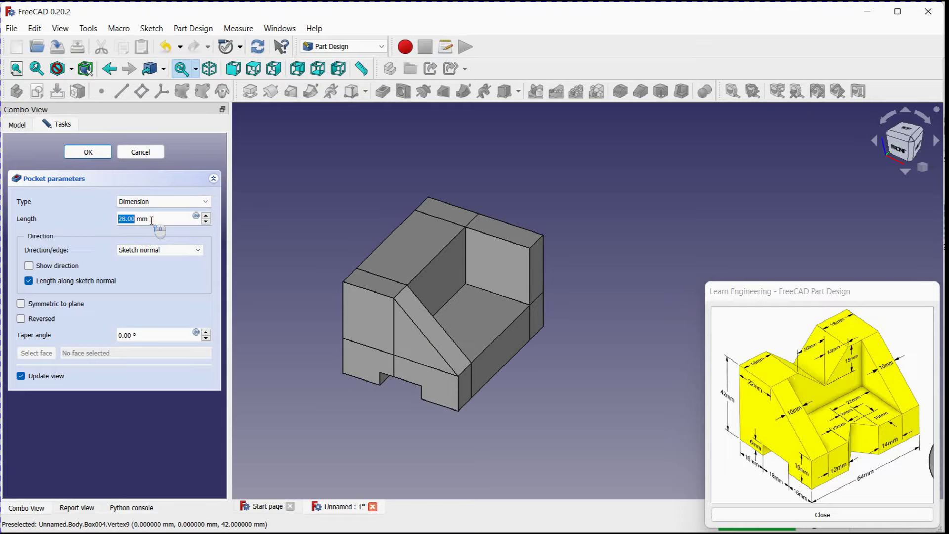
pyautogui.write('64')
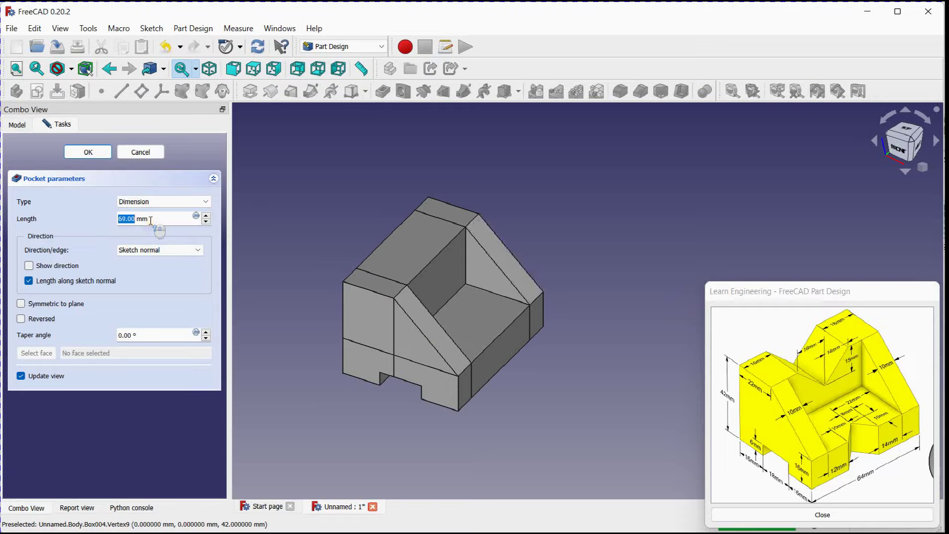
pyautogui.click(88, 152)
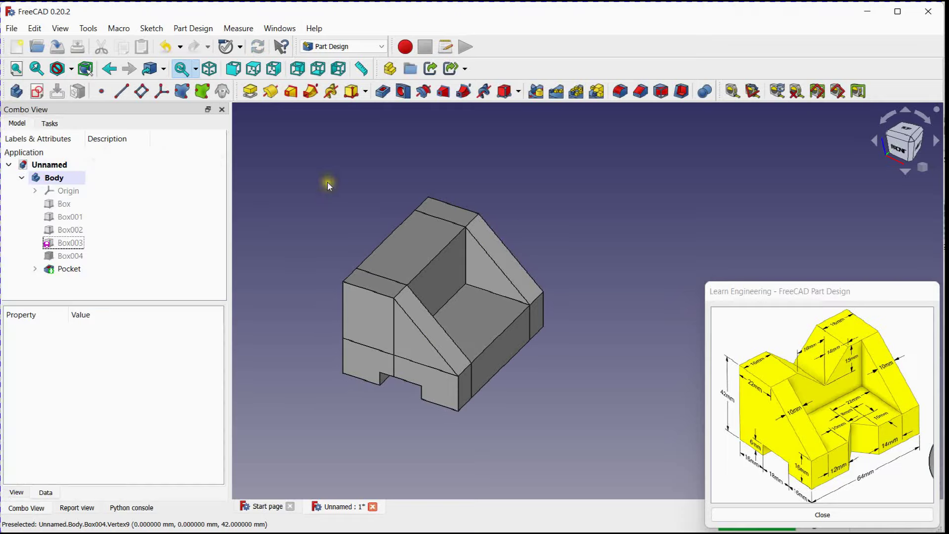
pyautogui.scroll(2, 328, 183)
pyautogui.scroll(-3, 330, 188)
pyautogui.scroll(-1, 332, 188)
pyautogui.scroll(3, 332, 171)
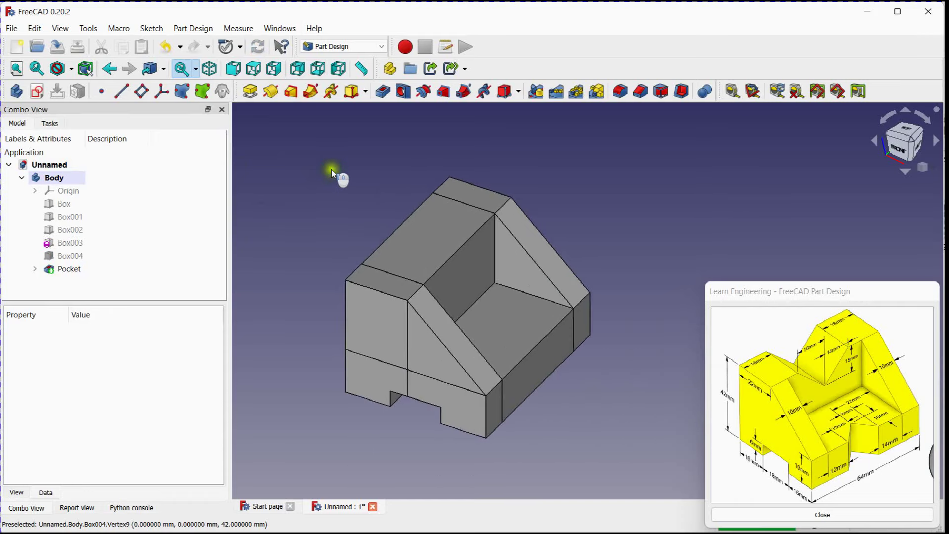
# - Open a new sketch on the pocket's floor face and orbit to an angled view
pyautogui.click(489, 339)
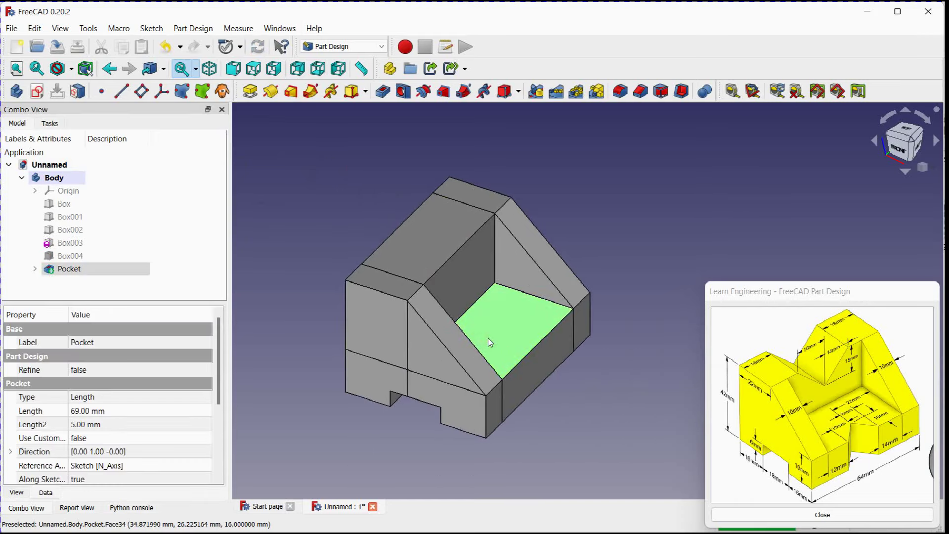
pyautogui.click(37, 91)
pyautogui.scroll(-2, 313, 273)
pyautogui.scroll(1, 314, 273)
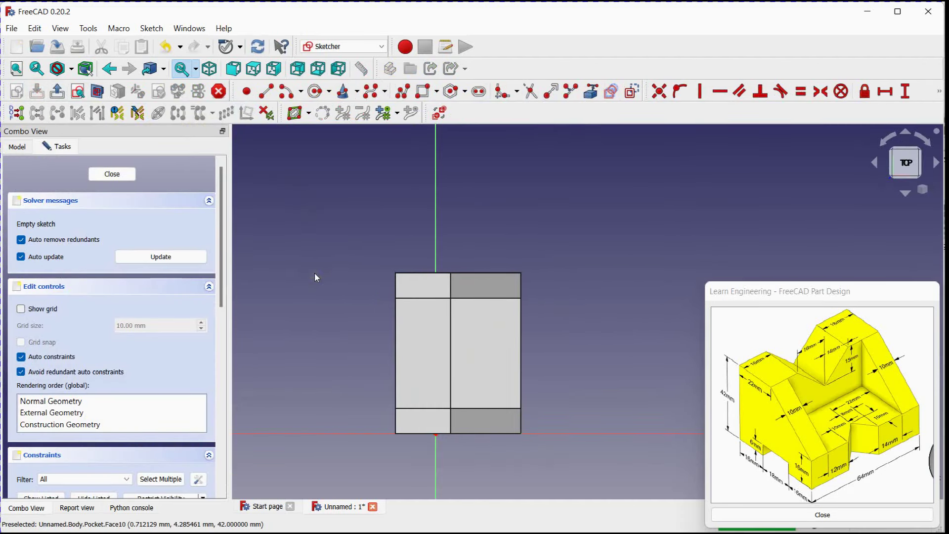
pyautogui.moveTo(315, 272)
pyautogui.mouseDown(button='middle')
pyautogui.moveTo(360, 254)
pyautogui.moveTo(399, 212)
pyautogui.moveTo(373, 176)
pyautogui.moveTo(337, 202)
pyautogui.mouseUp(button='middle')
pyautogui.scroll(-5, 372, 176)
pyautogui.scroll(5, 369, 172)
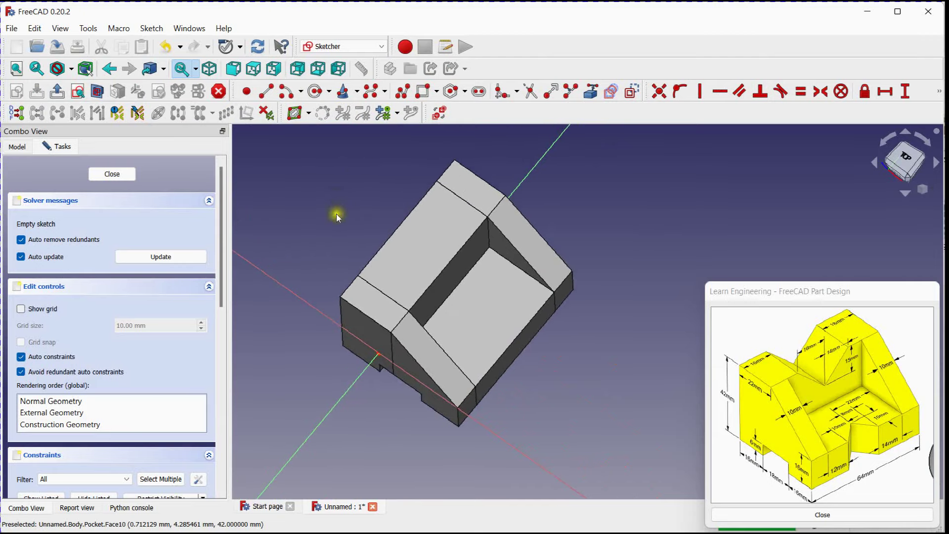
# - Draw a closed triangle with the Polyline tool on the channel floor
pyautogui.click(403, 91)
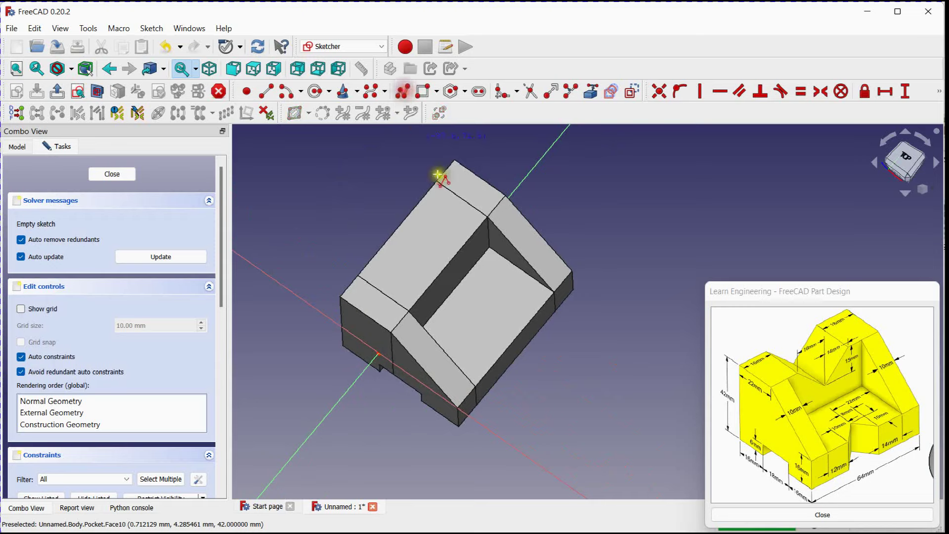
pyautogui.scroll(3, 474, 310)
pyautogui.scroll(-2, 475, 310)
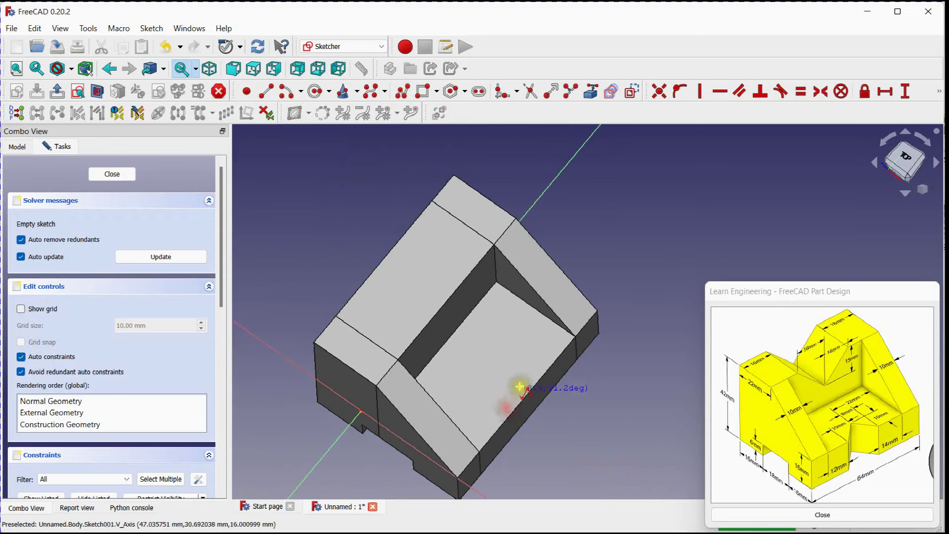
pyautogui.click(529, 376)
pyautogui.doubleClick(497, 414)
pyautogui.click(529, 376)
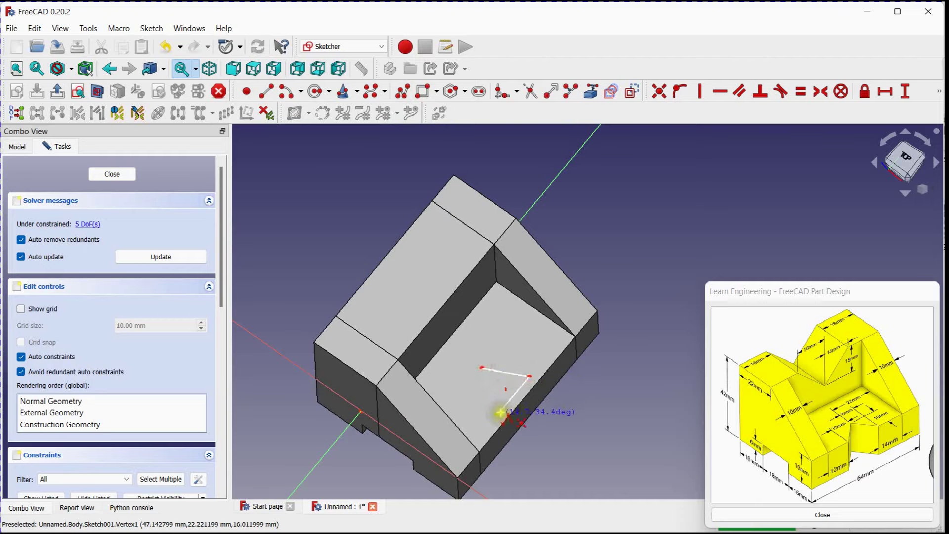
pyautogui.click(497, 413)
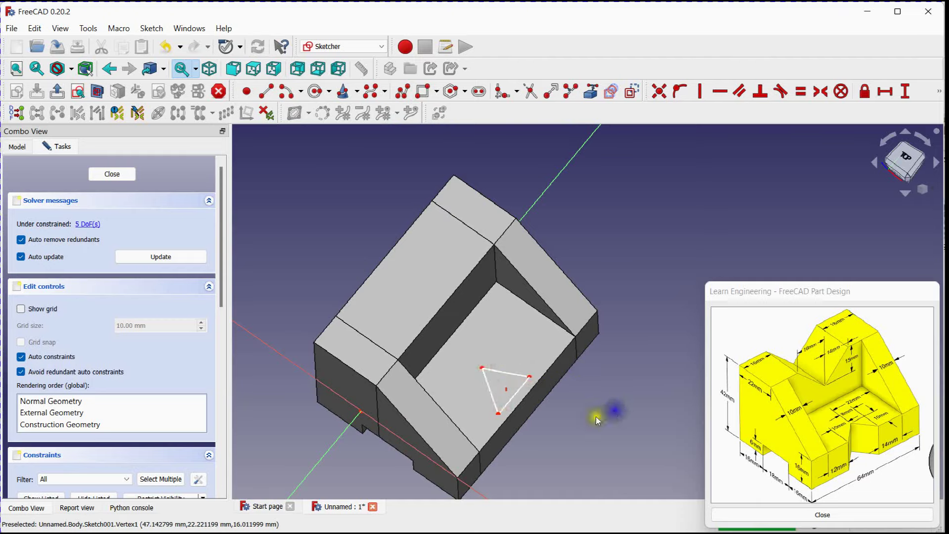
# - Recentre the view and begin a length dimension between the triangle's bottom and top-left corners
pyautogui.moveTo(615, 413); pyautogui.dragTo(571, 377, button='middle')
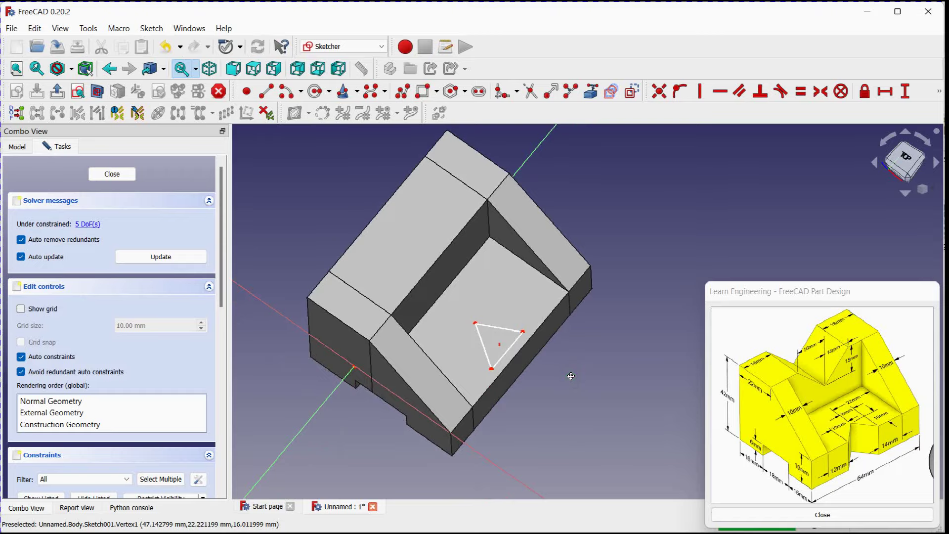
pyautogui.scroll(2, 571, 376)
pyautogui.scroll(2, 571, 376)
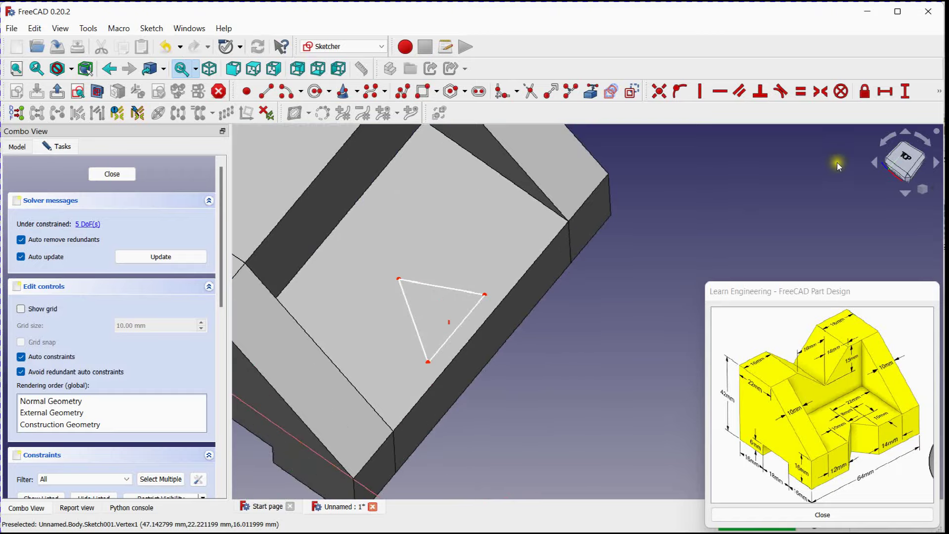
pyautogui.scroll(-3, 847, 155)
pyautogui.scroll(2, 847, 155)
pyautogui.moveTo(847, 155); pyautogui.dragTo(751, 226, button='middle')
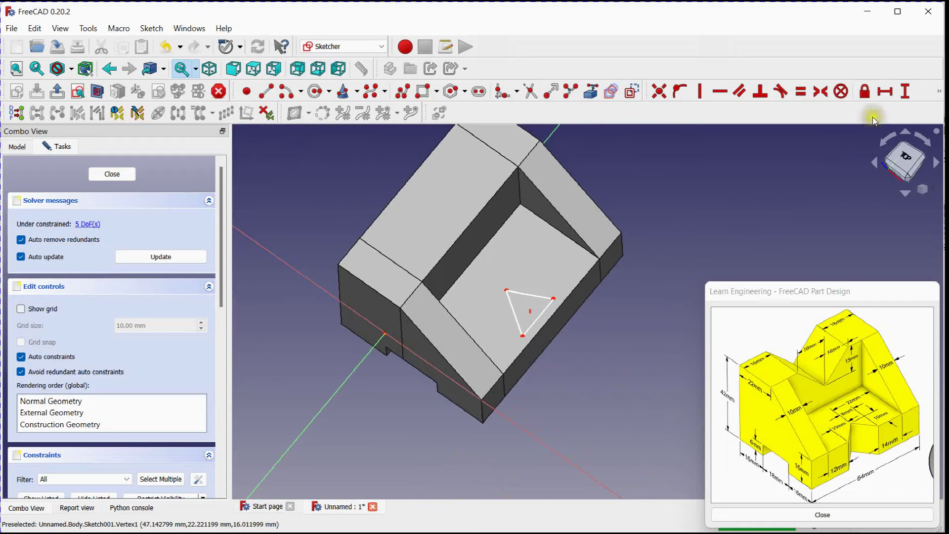
pyautogui.click(905, 90)
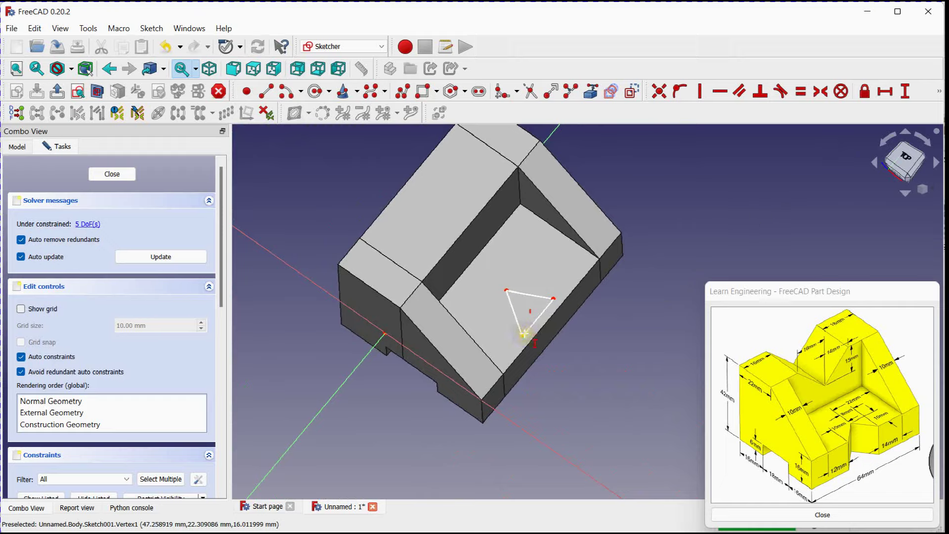
pyautogui.click(523, 336)
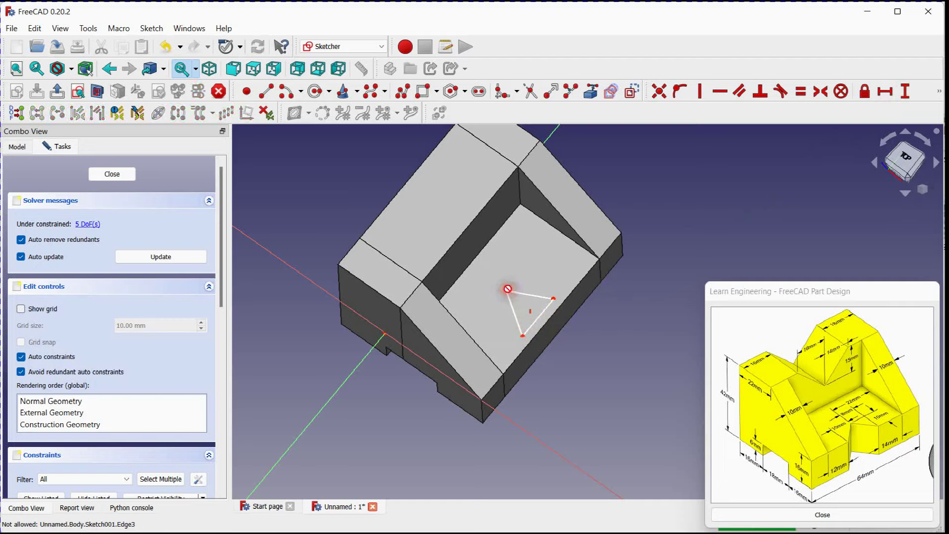
pyautogui.click(507, 289)
# - Dimension two triangle sides at 10 mm and 8 mm
pyautogui.click(524, 335)
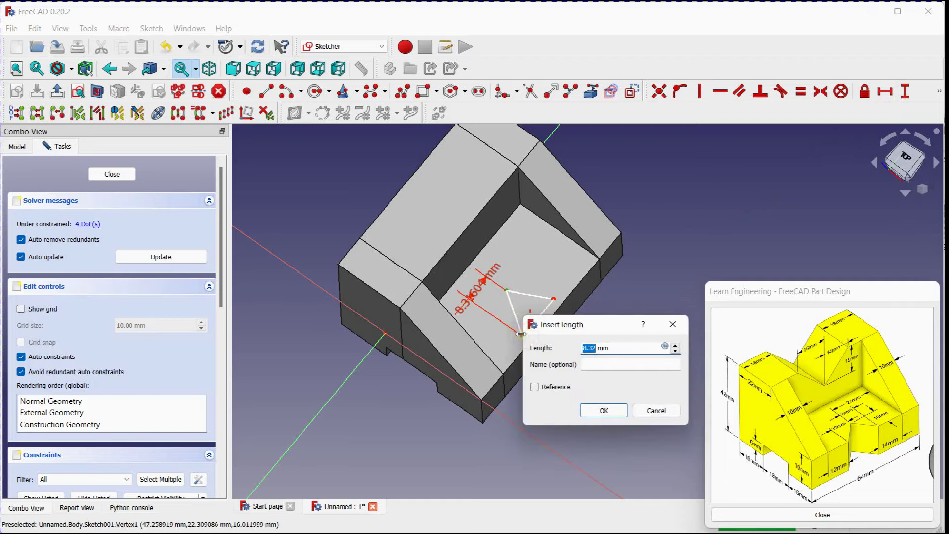
pyautogui.press('Return')
pyautogui.scroll(5, 520, 334)
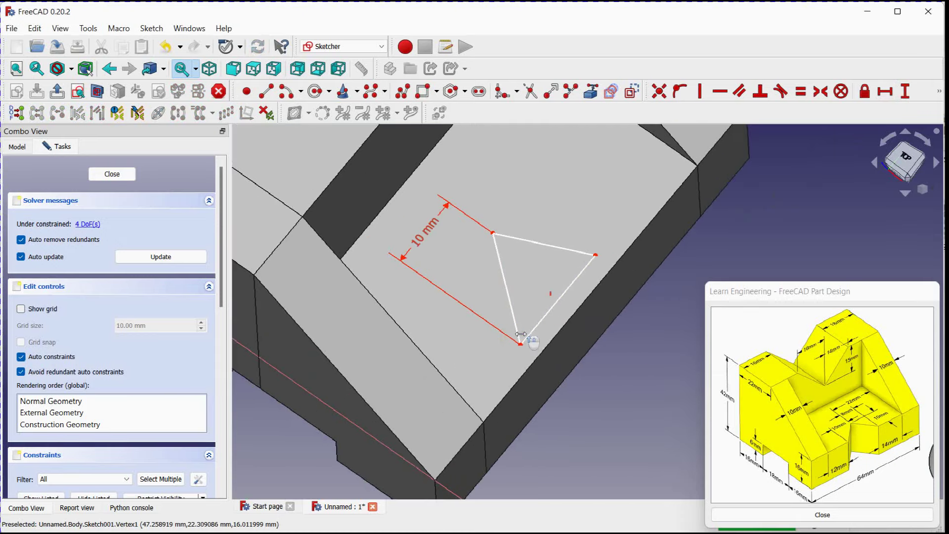
pyautogui.click(493, 231)
pyautogui.click(597, 254)
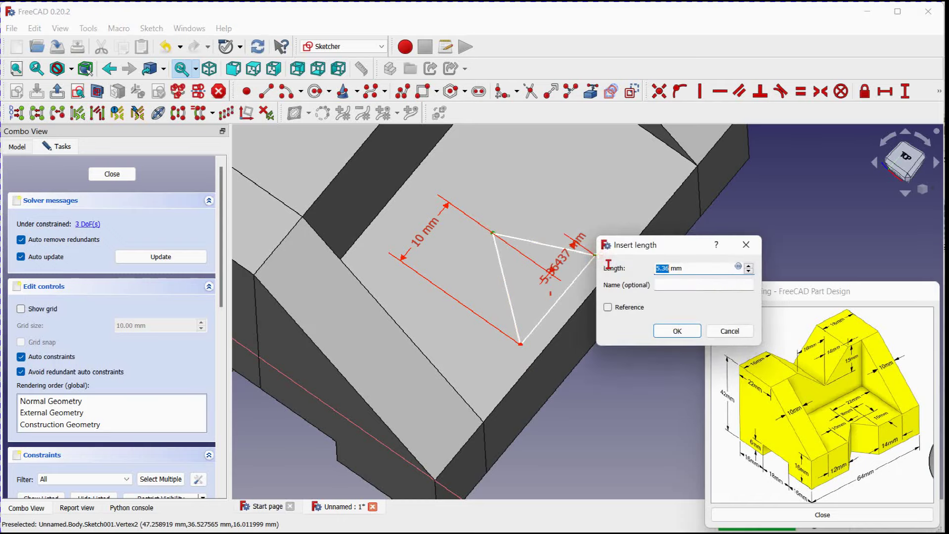
pyautogui.press('Return')
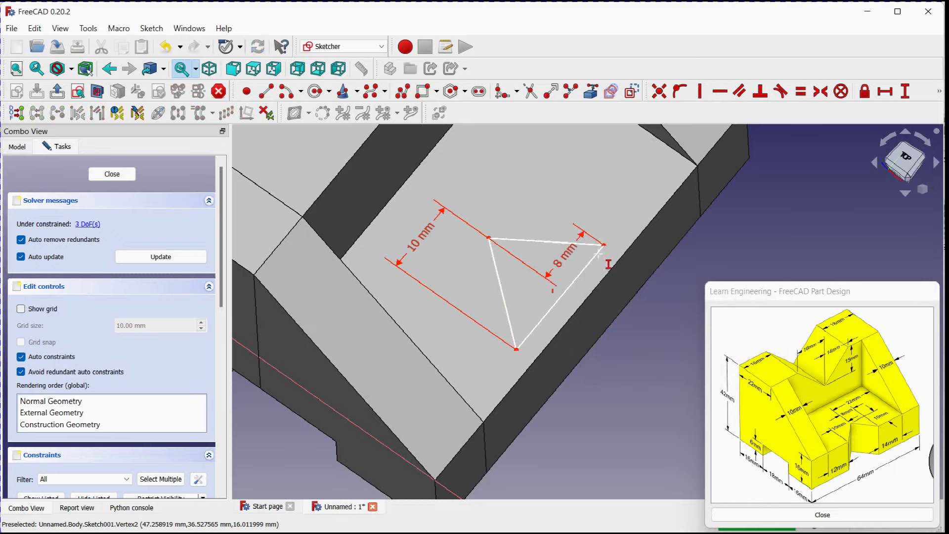
pyautogui.scroll(-1, 593, 256)
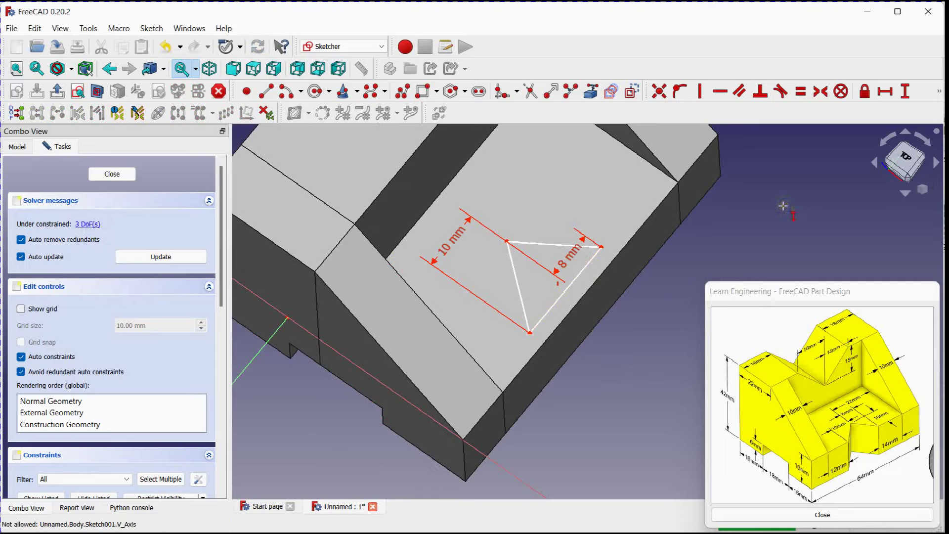
# - Add a 10 mm horizontal distance between the top-left and bottom triangle corners
pyautogui.click(885, 91)
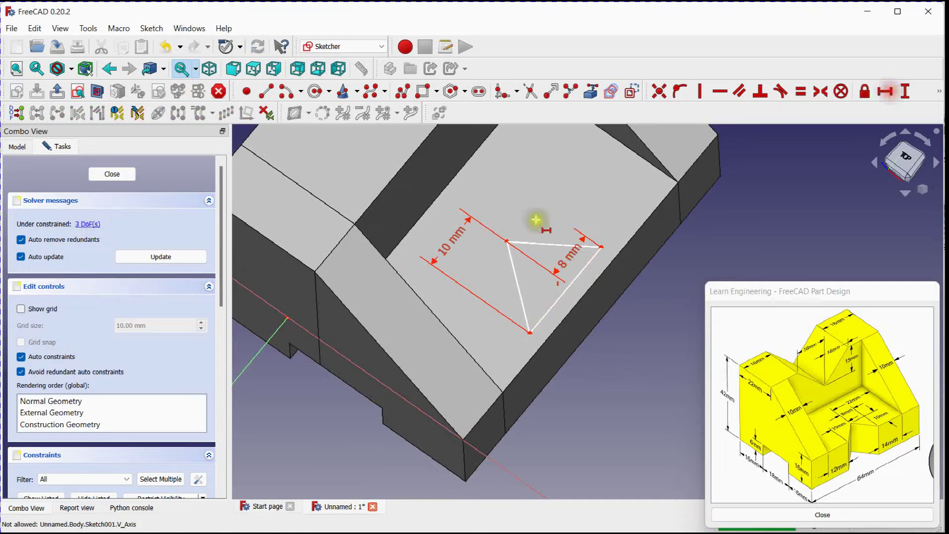
pyautogui.click(508, 240)
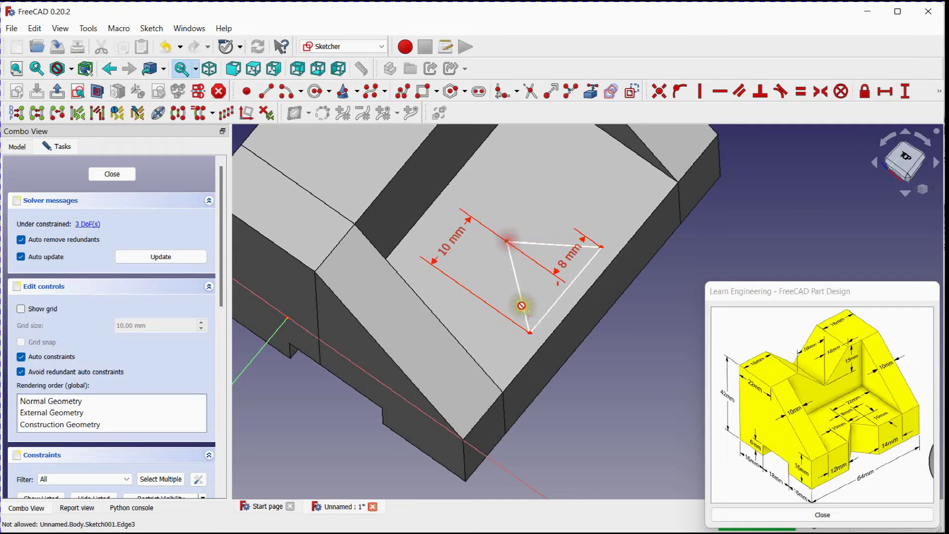
pyautogui.click(530, 330)
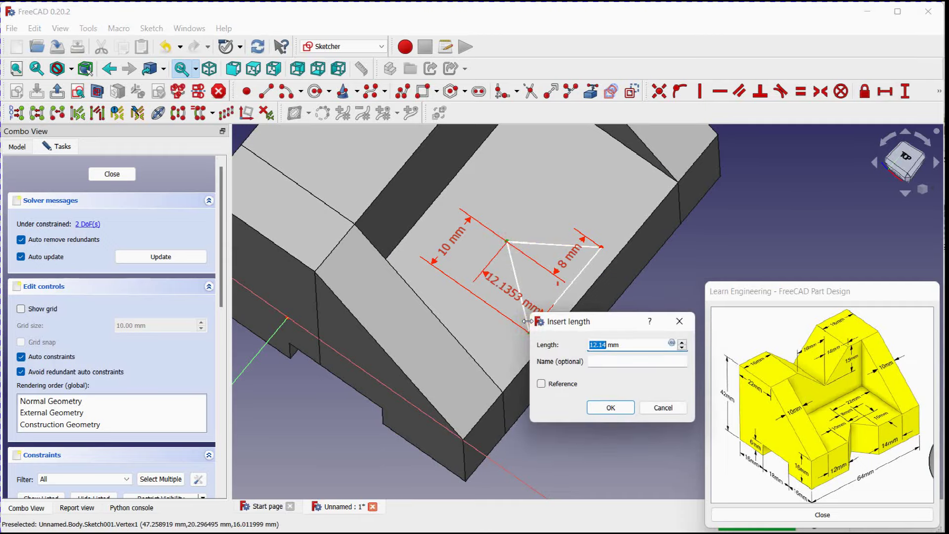
pyautogui.write('0')
pyautogui.press('Return')
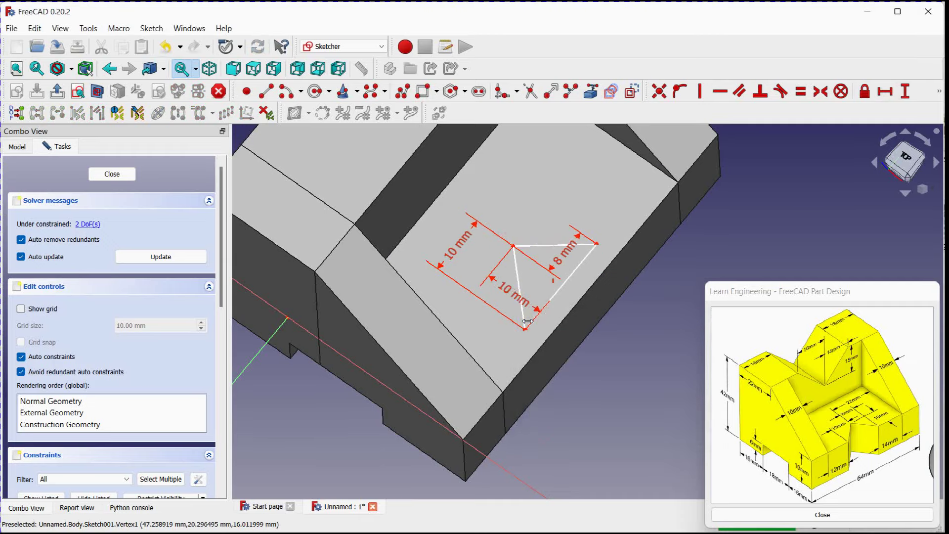
pyautogui.scroll(-3, 528, 321)
pyautogui.scroll(2, 564, 320)
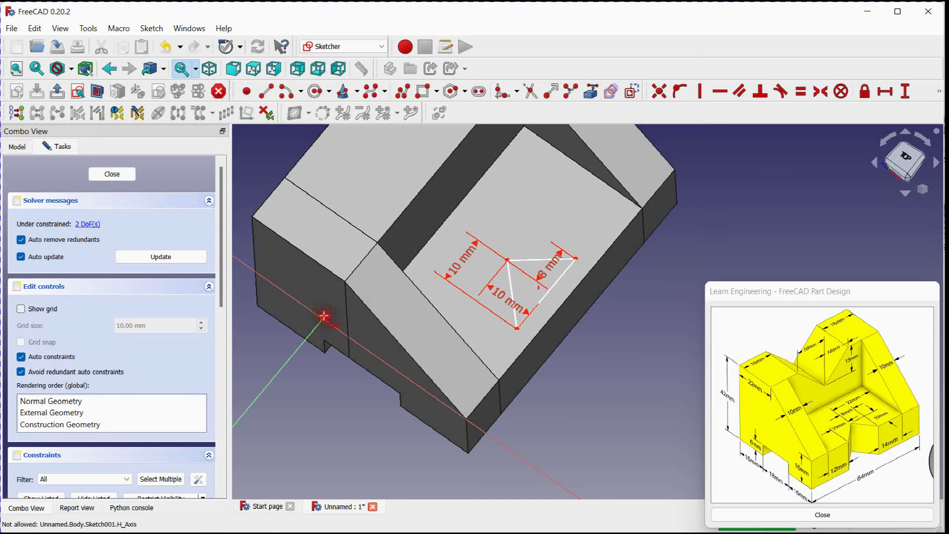
# - Position the triangle 34 mm horizontally and 22 mm vertically from the sketch origin
pyautogui.click(325, 316)
pyautogui.click(516, 328)
pyautogui.write('18+16 mm')
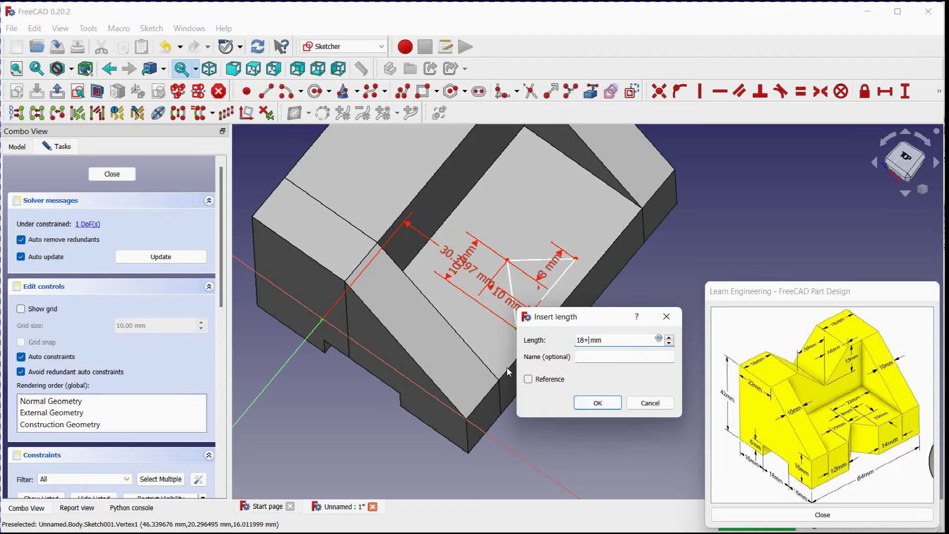
pyautogui.click(593, 403)
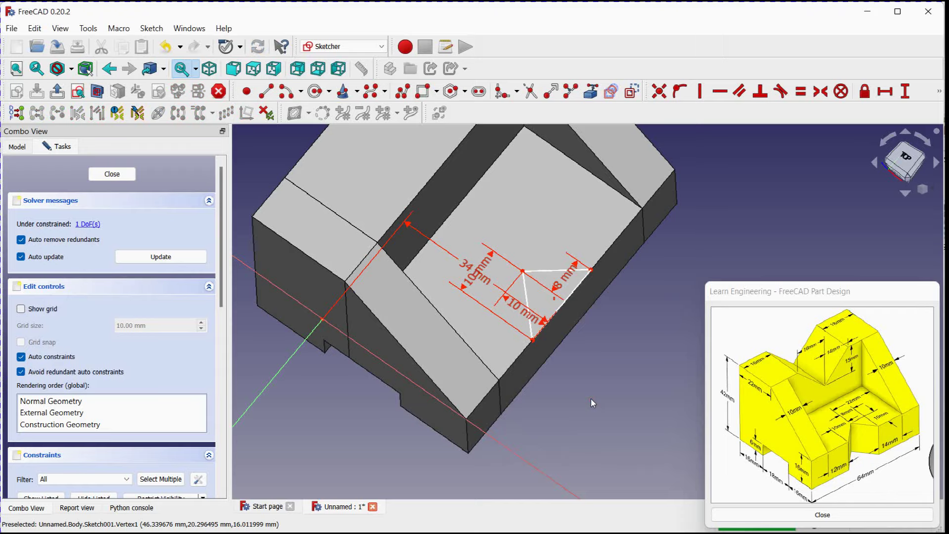
pyautogui.click(905, 91)
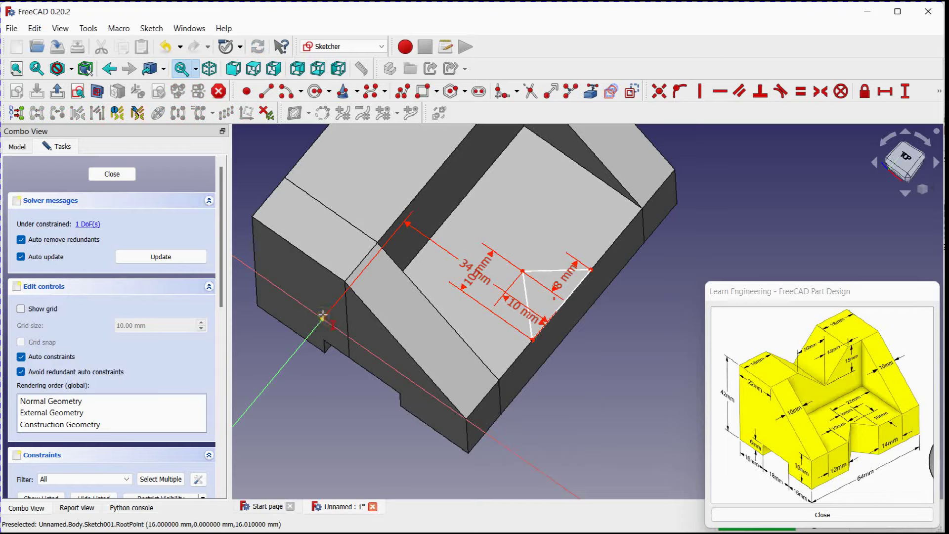
pyautogui.click(533, 339)
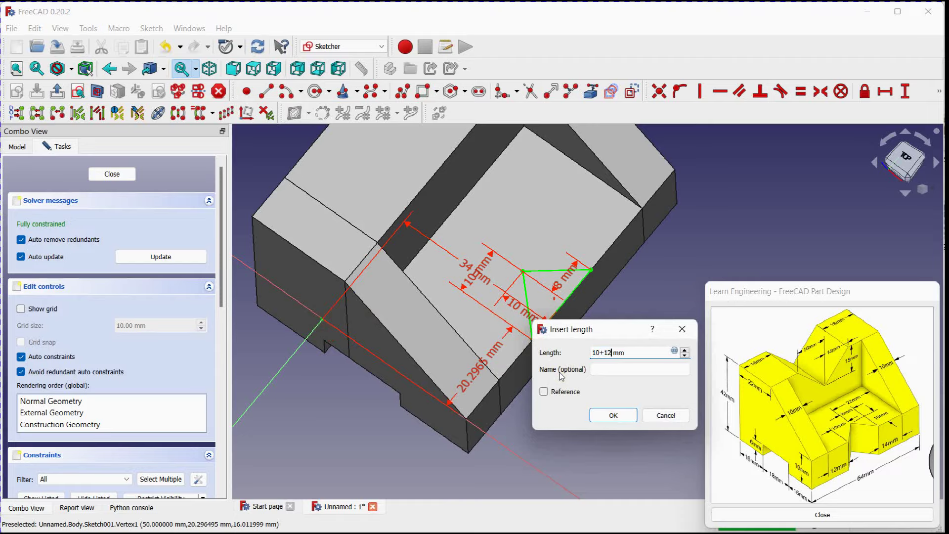
pyautogui.click(624, 414)
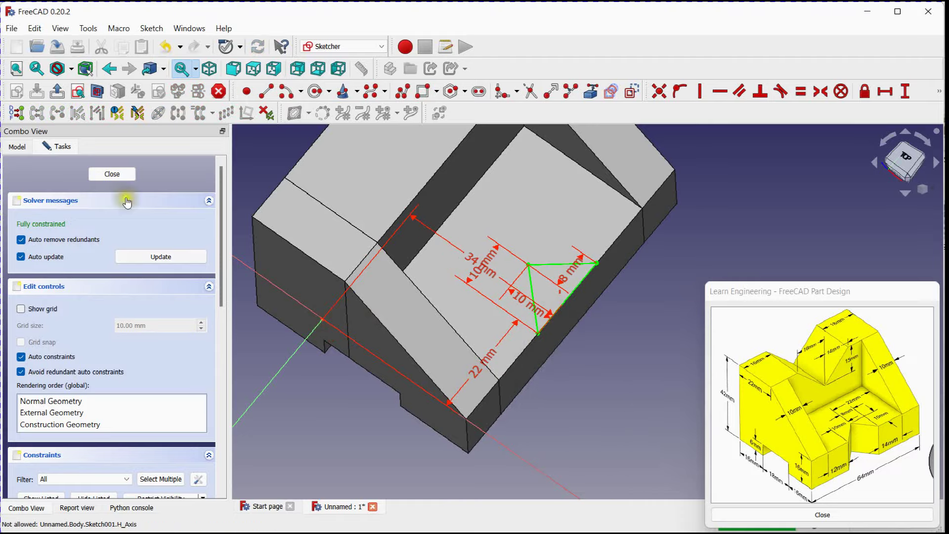
# - Close the sketch and pocket the triangle 23 mm into the part
pyautogui.click(111, 174)
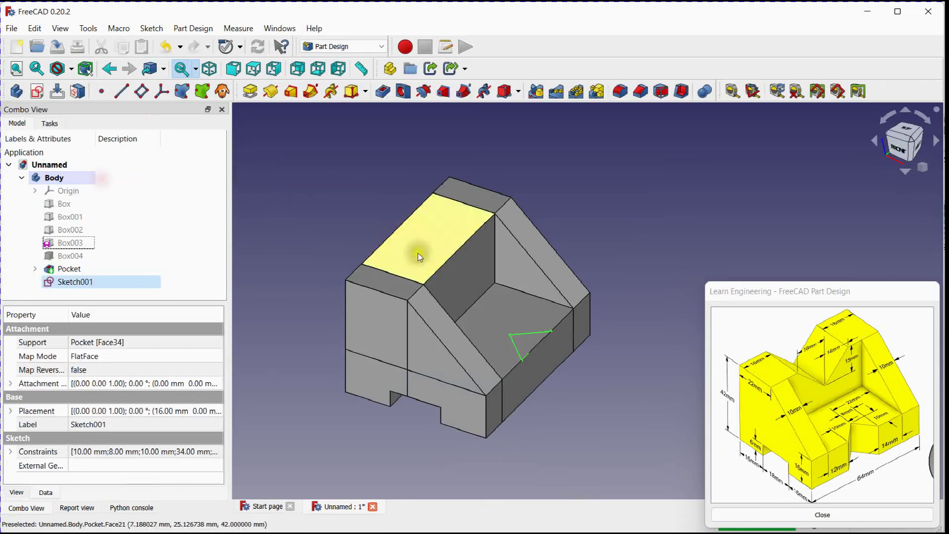
pyautogui.click(382, 96)
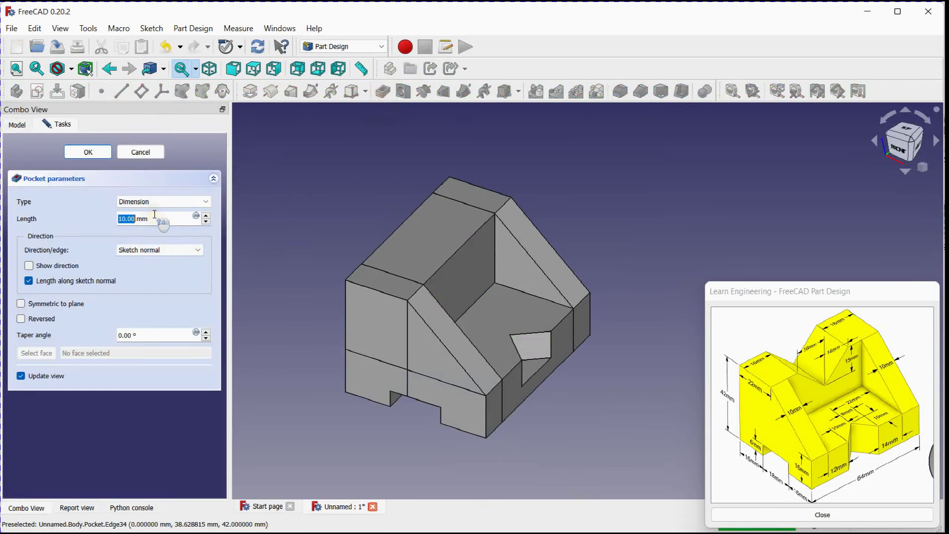
pyautogui.click(89, 152)
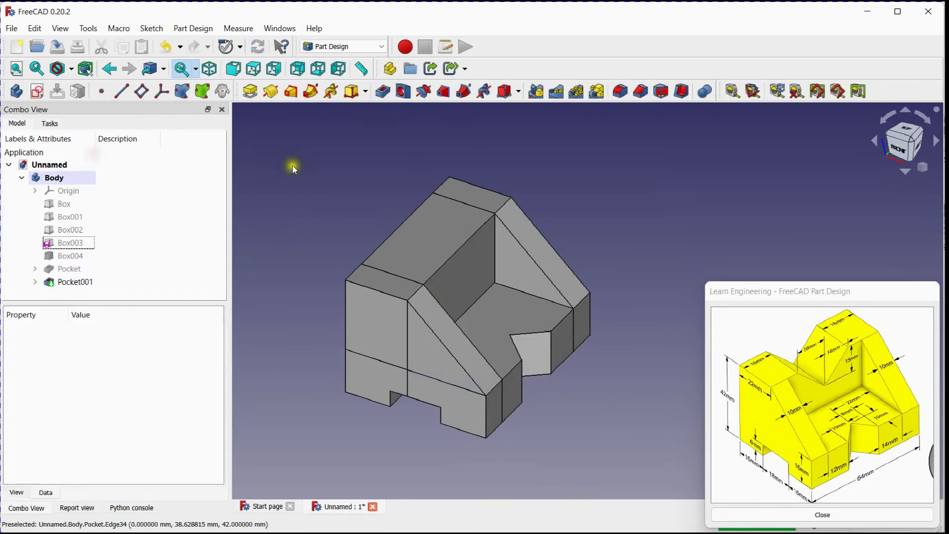
pyautogui.moveTo(343, 206); pyautogui.dragTo(349, 209, button='middle')
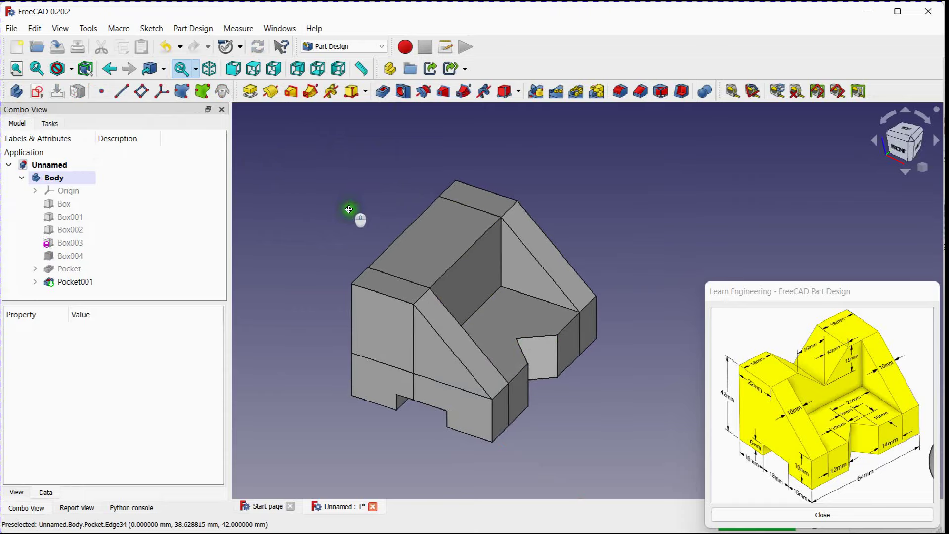
pyautogui.click(487, 259)
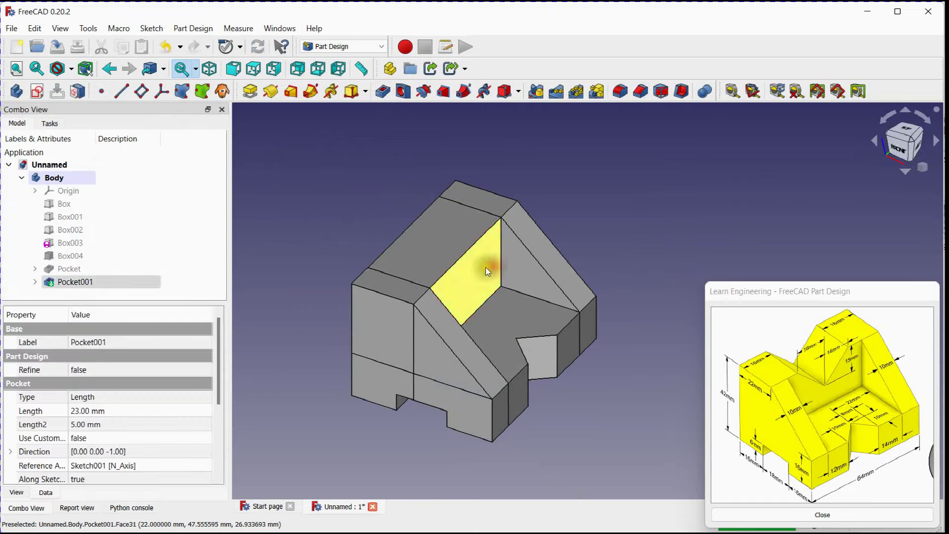
# - Start a new sketch on the sloped face and draw a triangle with the Polyline tool
pyautogui.click(37, 91)
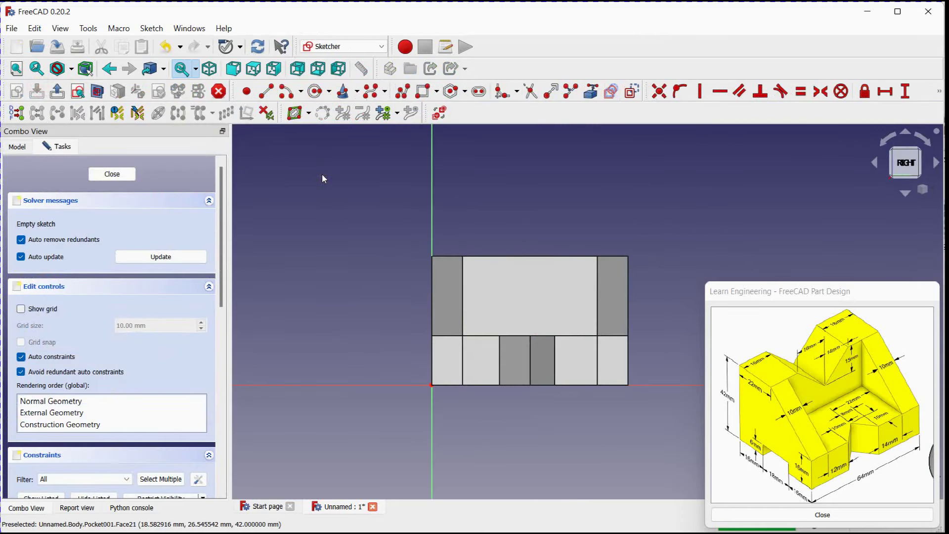
pyautogui.click(402, 91)
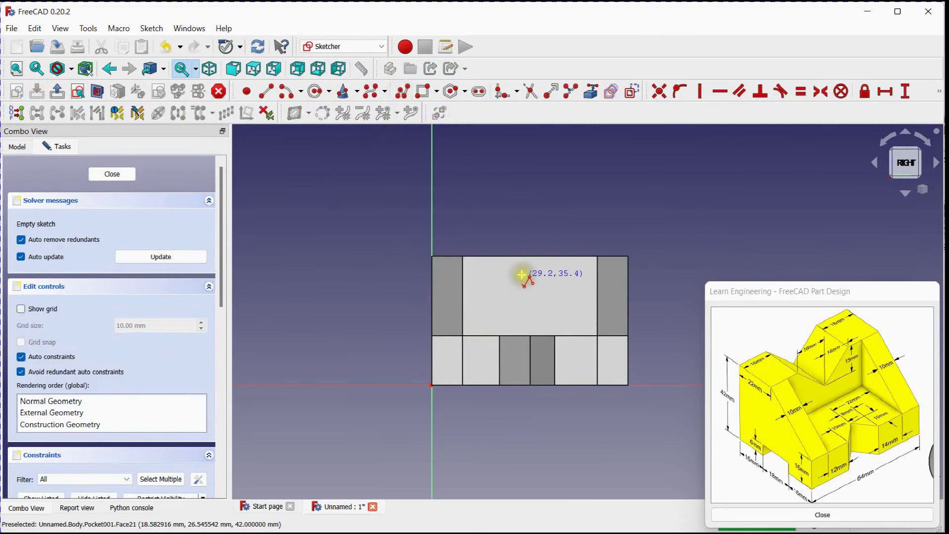
pyautogui.click(544, 305)
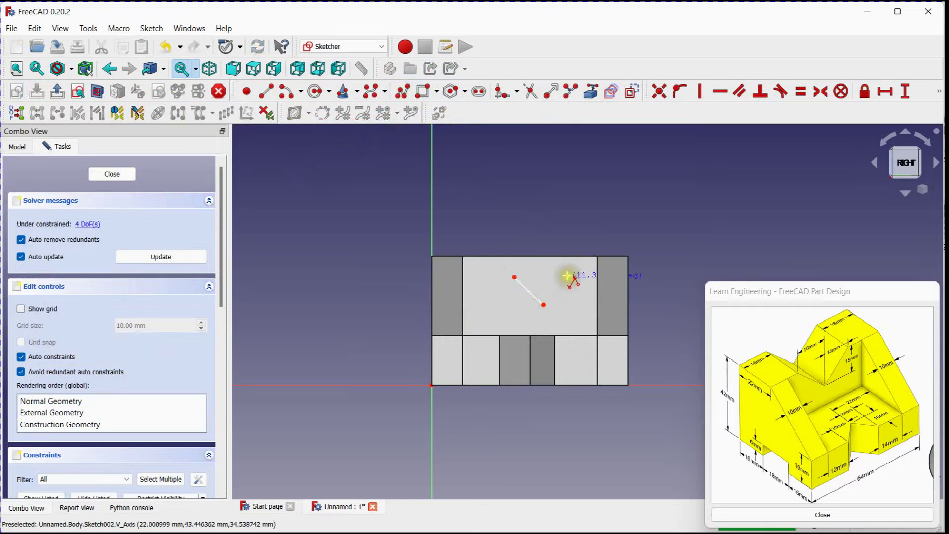
pyautogui.click(566, 277)
pyautogui.click(515, 277)
pyautogui.rightClick(513, 218)
pyautogui.scroll(3, 509, 216)
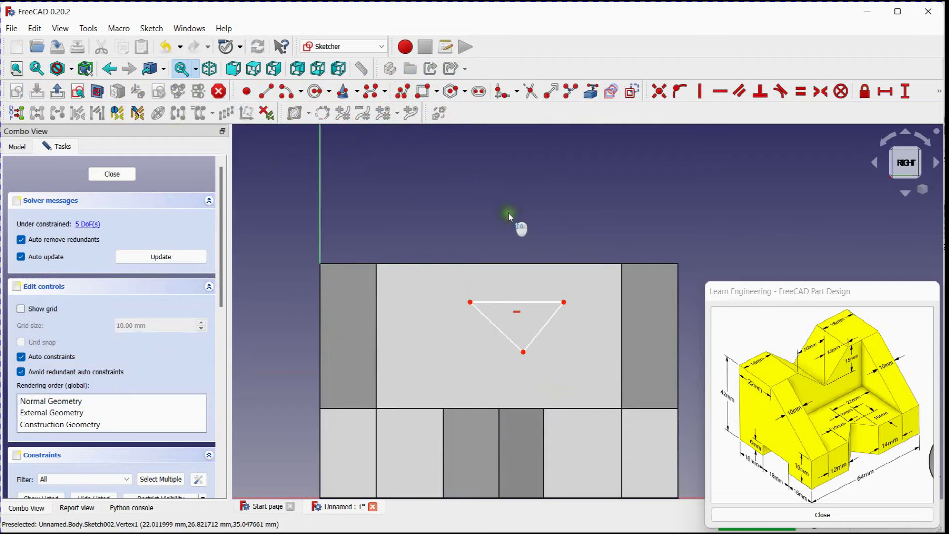
pyautogui.scroll(-1, 509, 216)
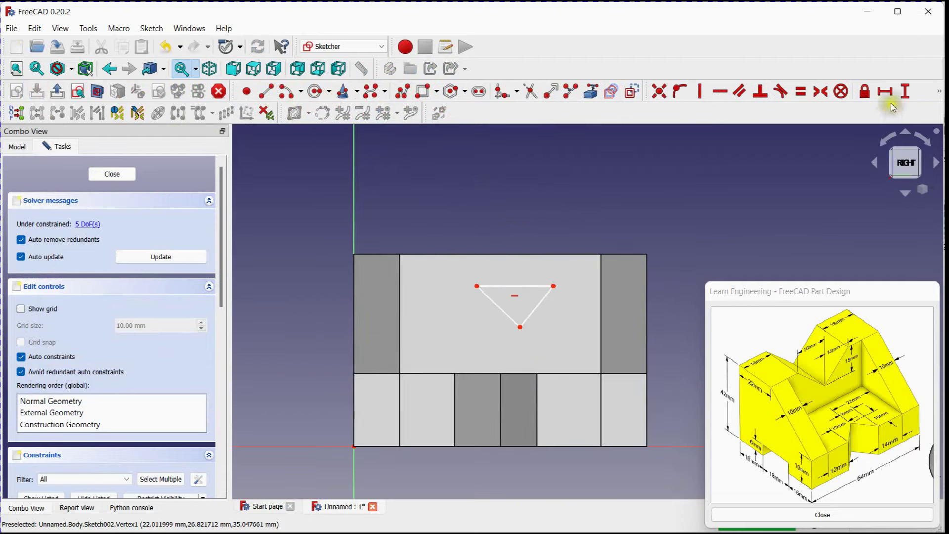
# - Add 16 mm and 14 mm horizontal distances between the triangle's corners
pyautogui.click(477, 285)
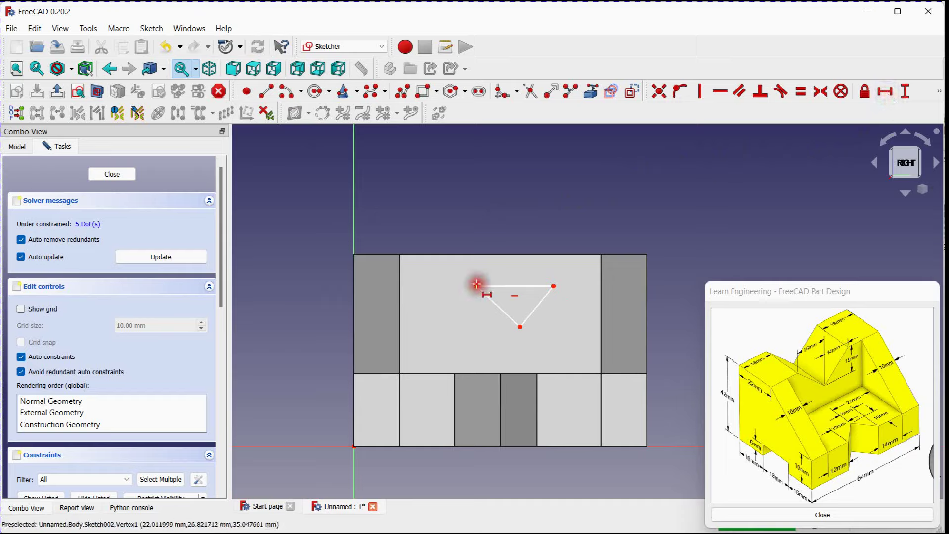
pyautogui.click(520, 328)
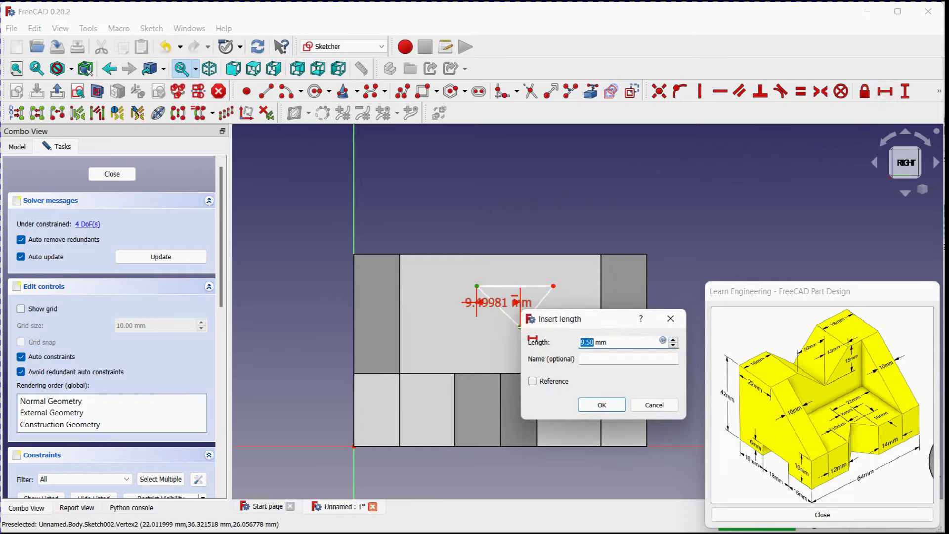
pyautogui.write('16')
pyautogui.press('Return')
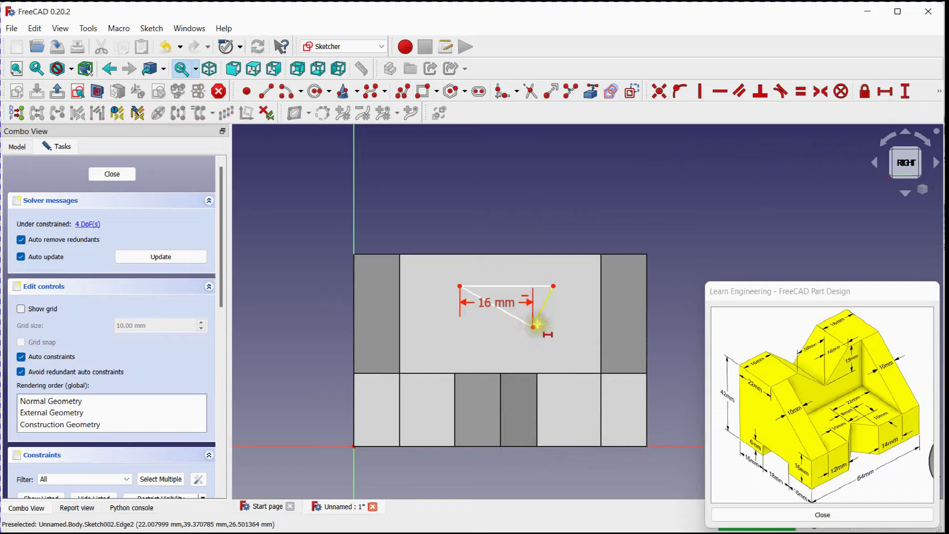
pyautogui.click(534, 326)
pyautogui.click(555, 286)
pyautogui.write('14')
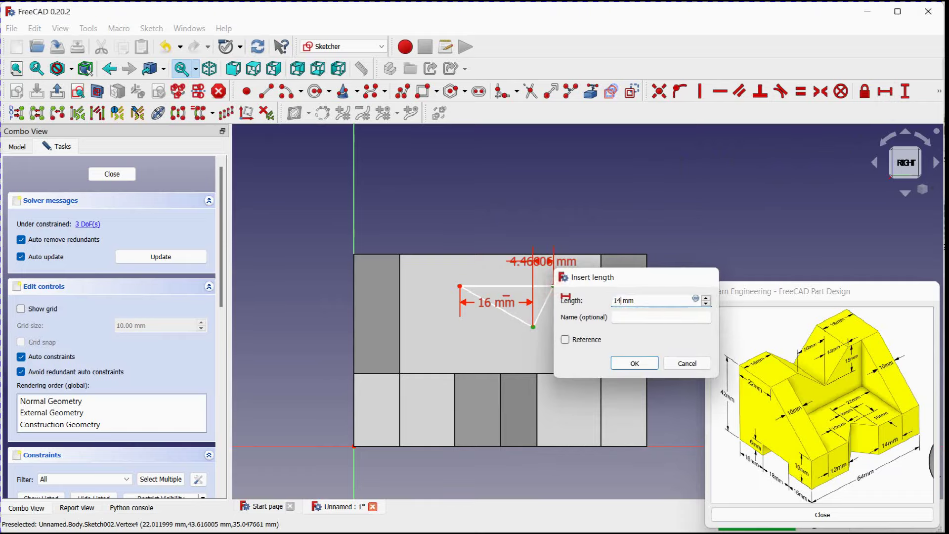
pyautogui.press('Return')
pyautogui.click(623, 266)
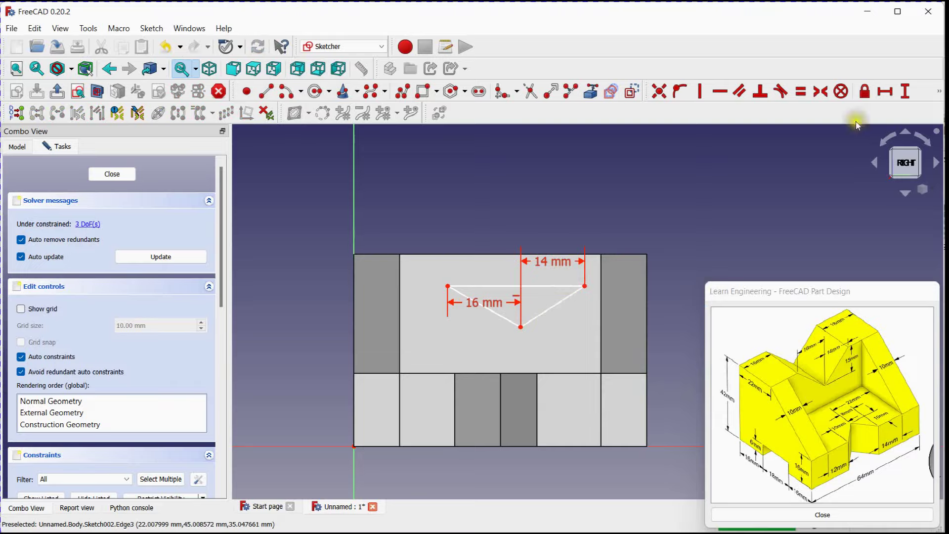
# - Add a 15 mm vertical distance, a 42 mm height from the origin and a 16 mm offset
pyautogui.click(905, 91)
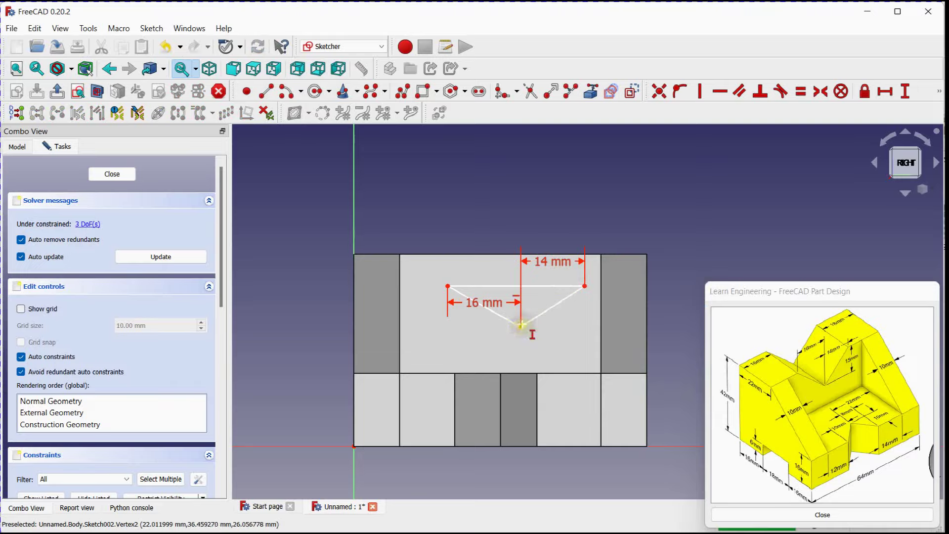
pyautogui.click(584, 286)
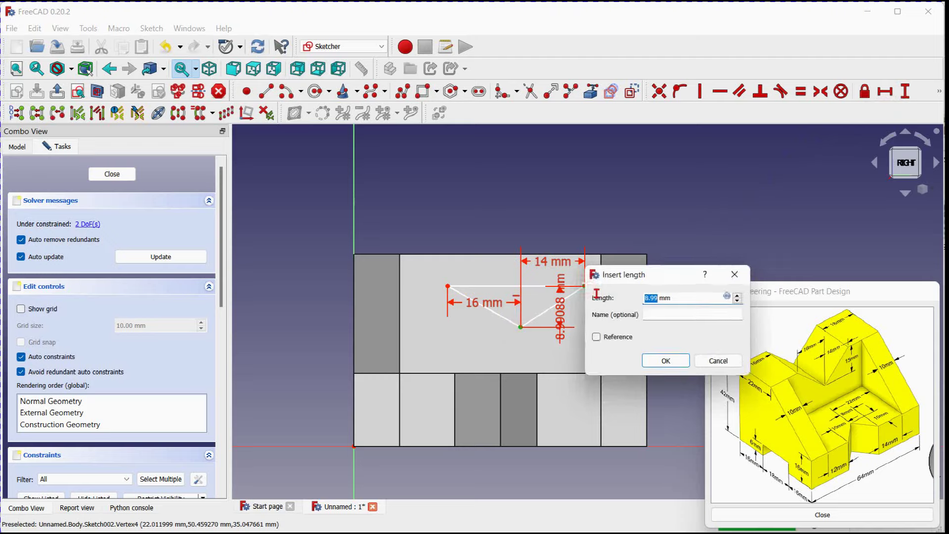
pyautogui.press('Return')
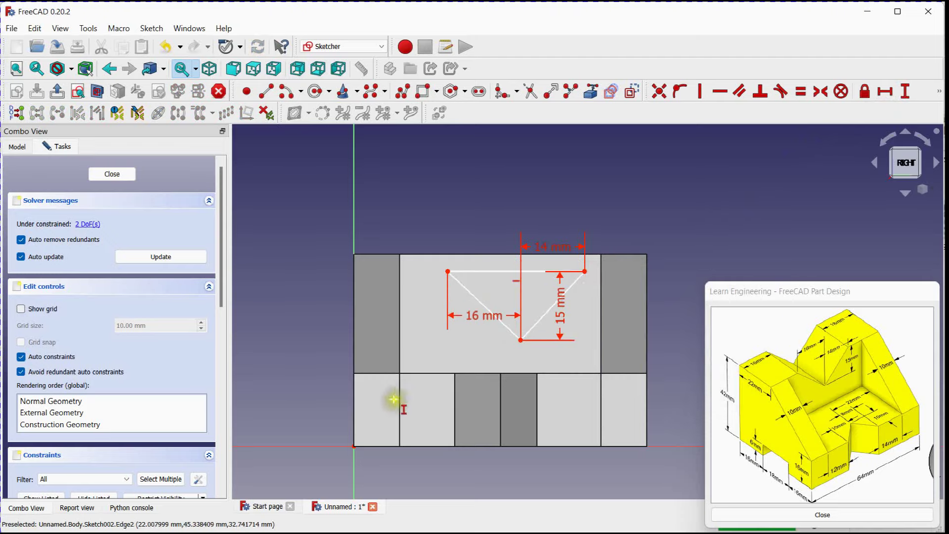
pyautogui.click(353, 446)
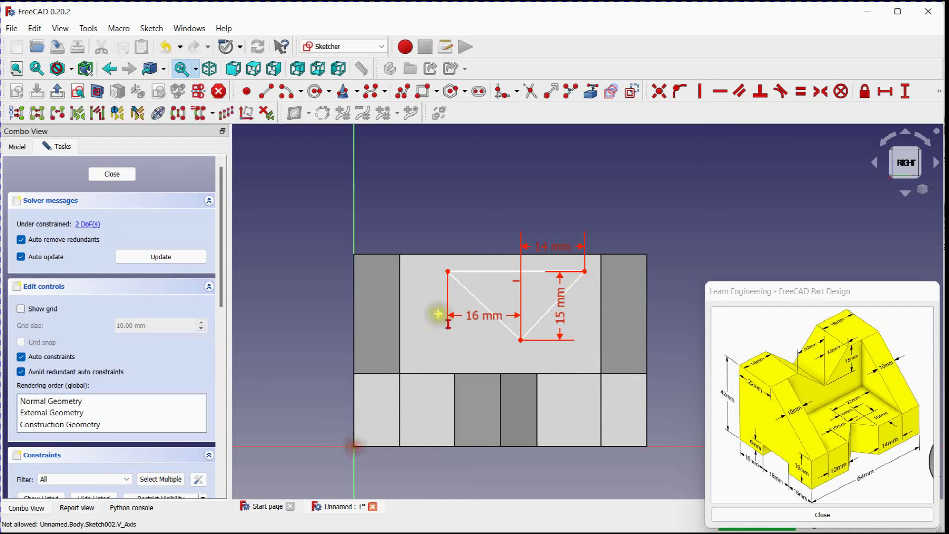
pyautogui.click(448, 271)
pyautogui.write('42')
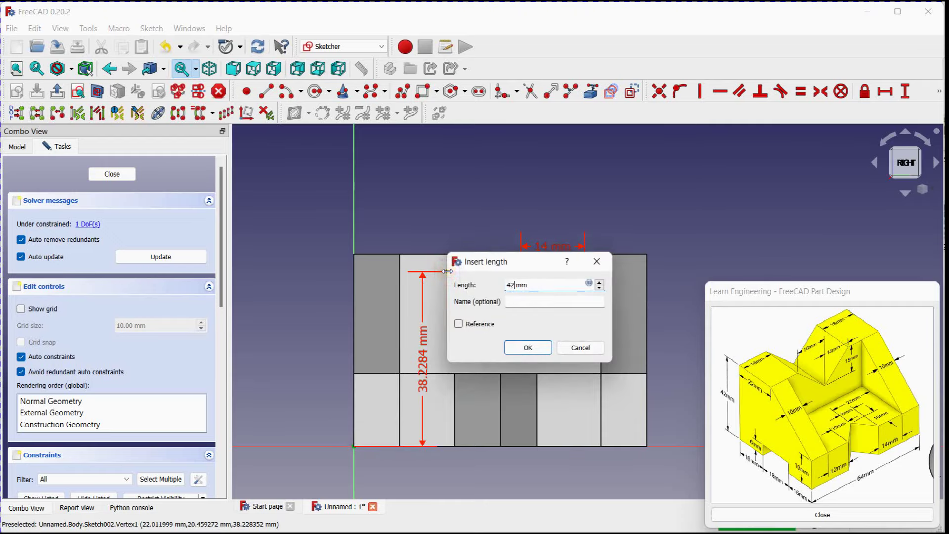
pyautogui.press('Return')
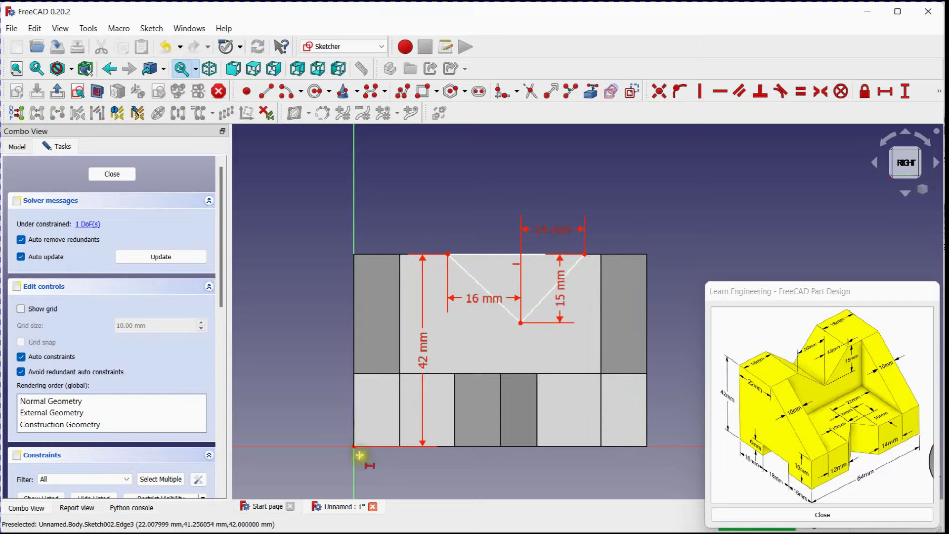
pyautogui.click(448, 251)
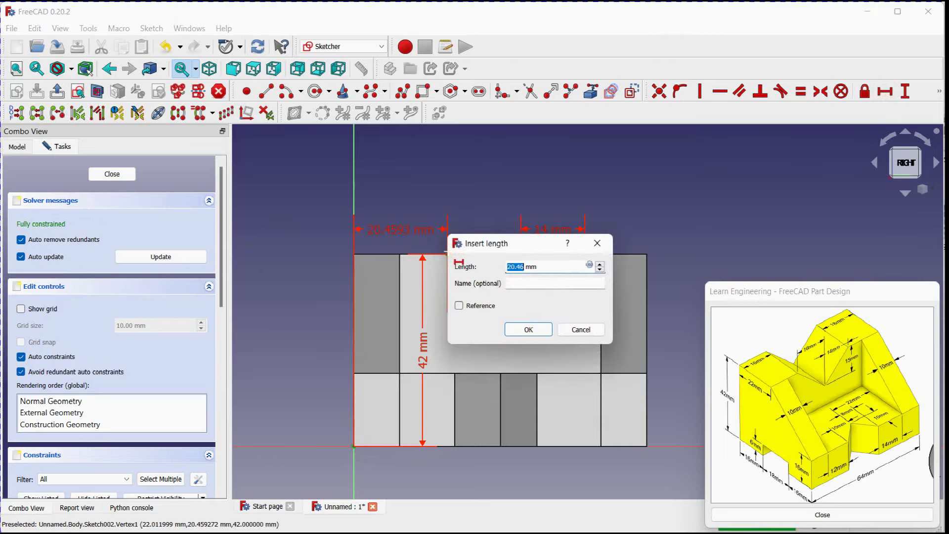
pyautogui.press('Return')
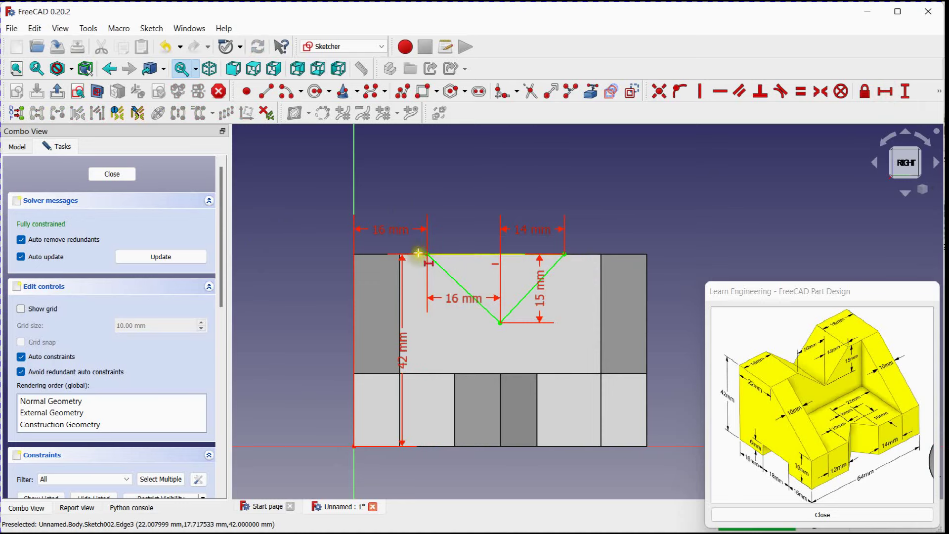
# - Pocket the new triangle sketch 24 mm into the part
pyautogui.click(133, 176)
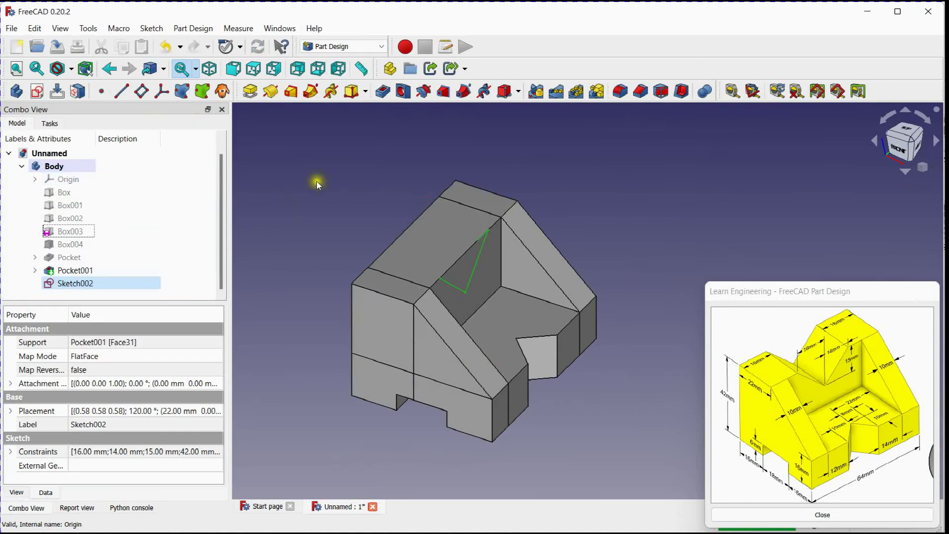
pyautogui.click(383, 92)
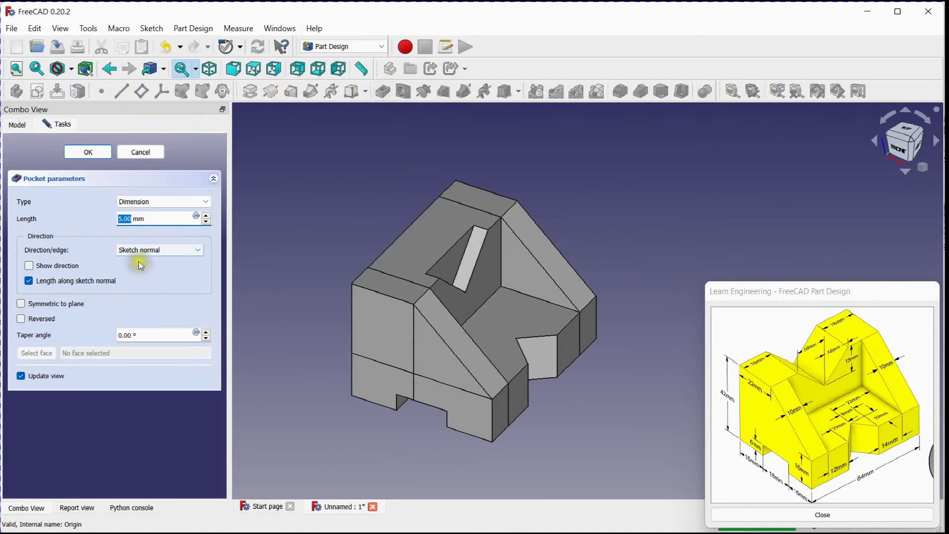
pyautogui.doubleClick(150, 218)
pyautogui.scroll(6, 150, 219)
pyautogui.write('24')
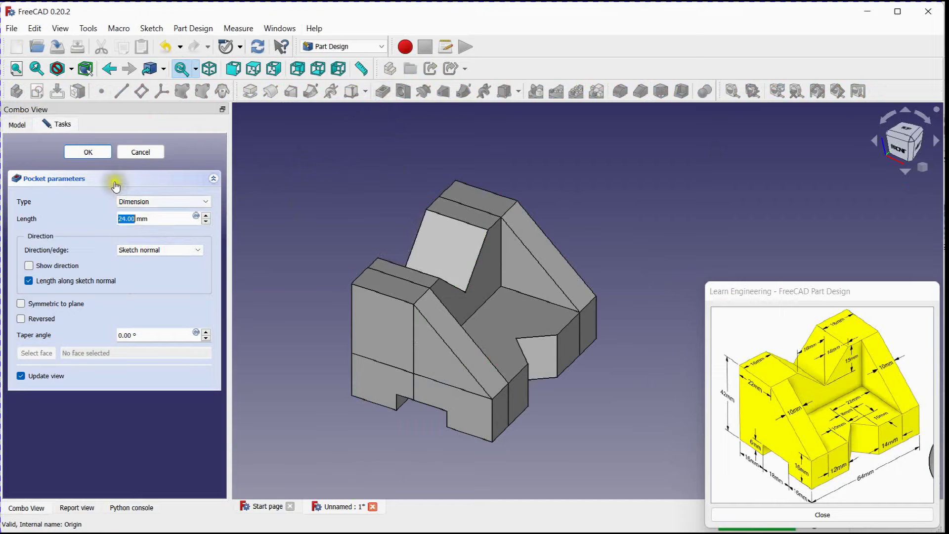
pyautogui.click(88, 152)
pyautogui.moveTo(344, 215)
pyautogui.mouseDown(button='middle')
pyautogui.moveTo(377, 231)
pyautogui.moveTo(361, 214)
pyautogui.mouseUp(button='middle')
# - Set Pocket002's Refine property to true
pyautogui.click(94, 283)
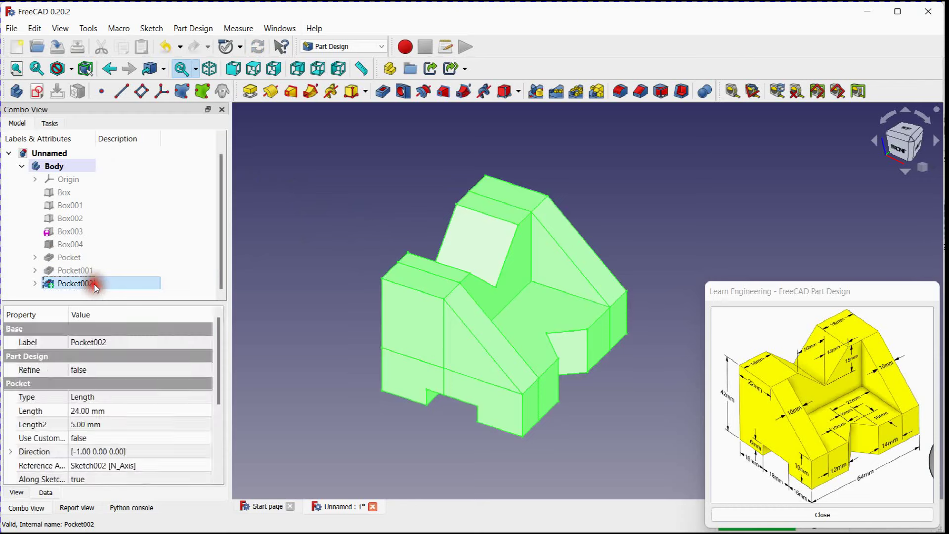
pyautogui.click(106, 370)
pyautogui.click(108, 372)
pyautogui.click(106, 391)
pyautogui.click(321, 285)
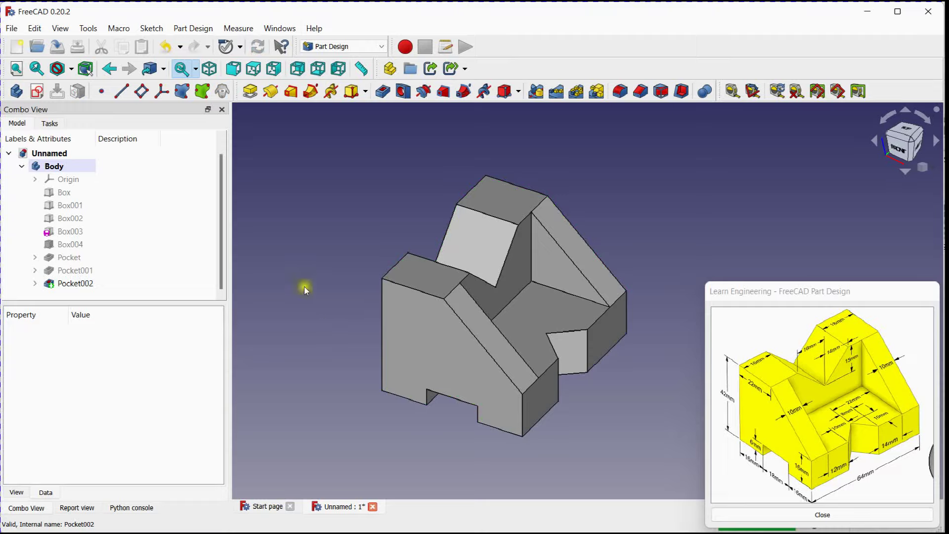
# - Export Pocket002 as PART.stl on the Desktop, overwriting the existing file
pyautogui.click(98, 282)
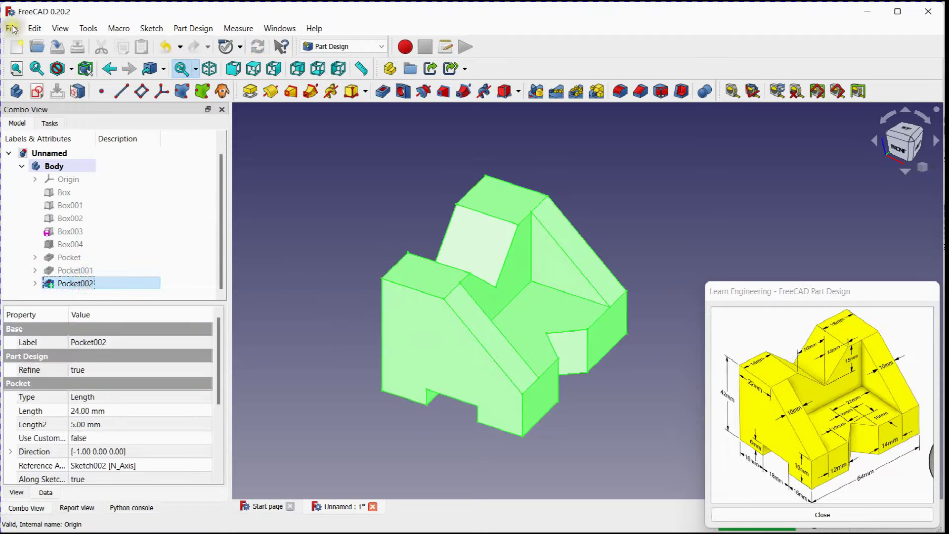
pyautogui.click(13, 28)
pyautogui.click(44, 203)
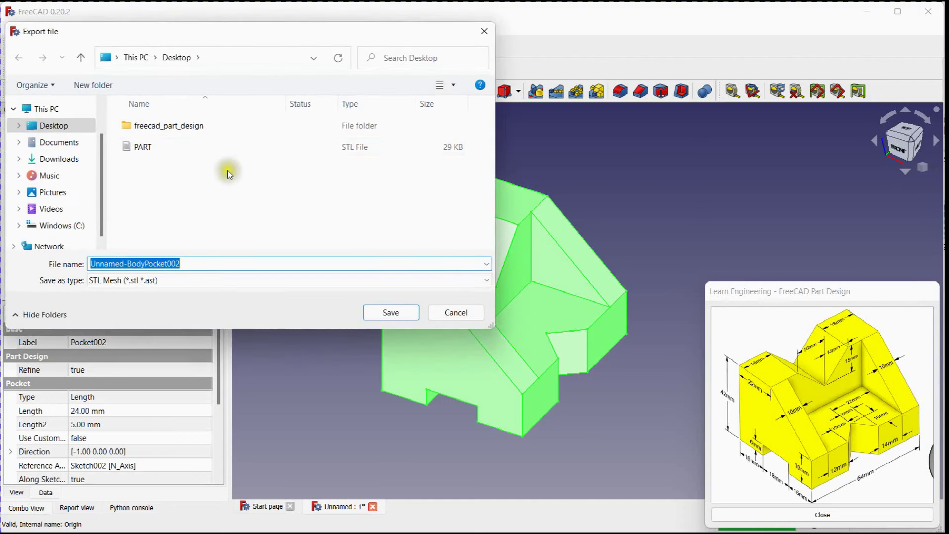
pyautogui.click(205, 145)
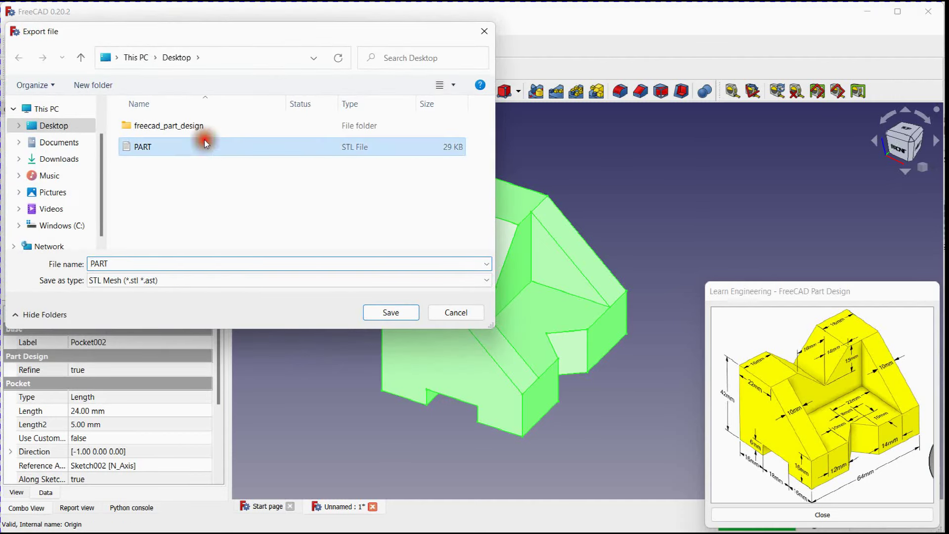
pyautogui.click(390, 312)
pyautogui.click(517, 277)
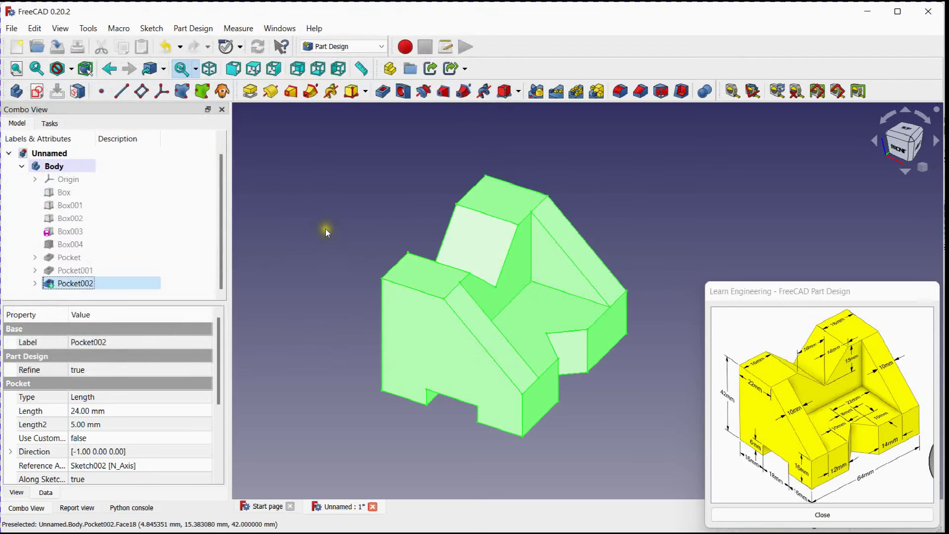
# - Import PART.stl from the Desktop into the document
pyautogui.click(11, 28)
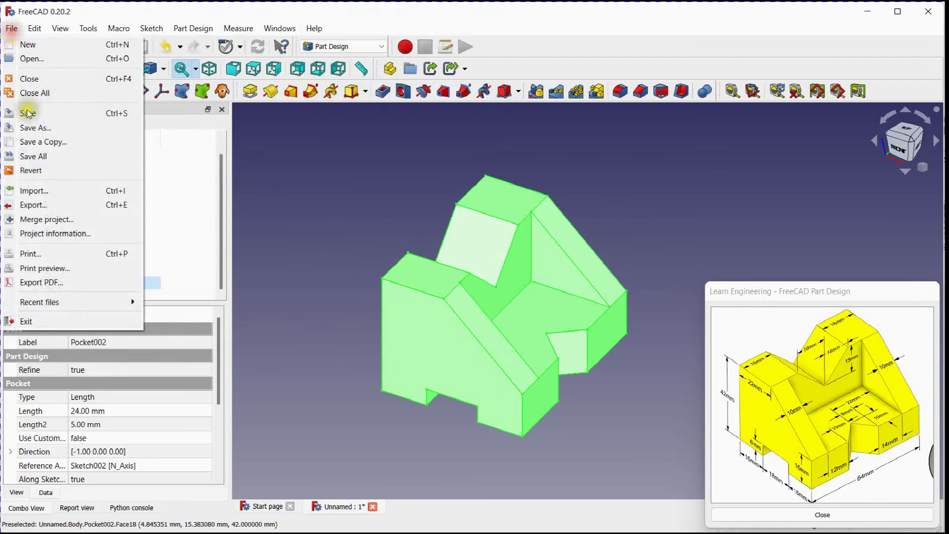
pyautogui.click(46, 195)
pyautogui.click(193, 146)
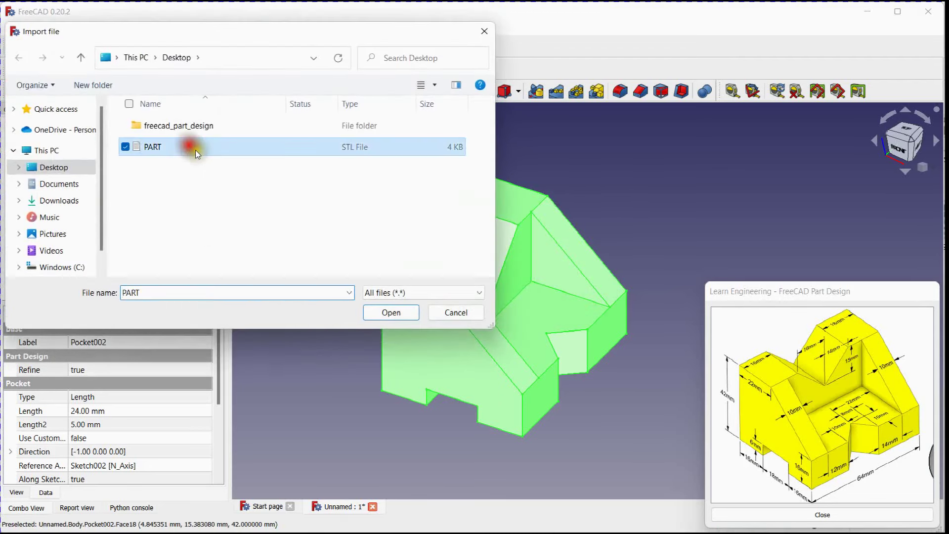
pyautogui.click(390, 312)
pyautogui.scroll(-3, 341, 292)
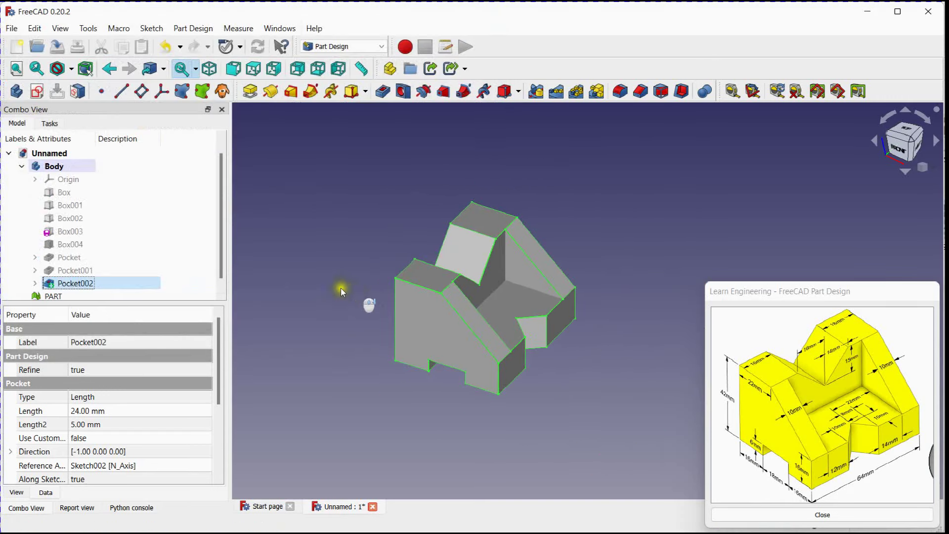
# - Shift the imported PART mesh's Placement y position to 76 mm, beside the solid part
pyautogui.click(64, 297)
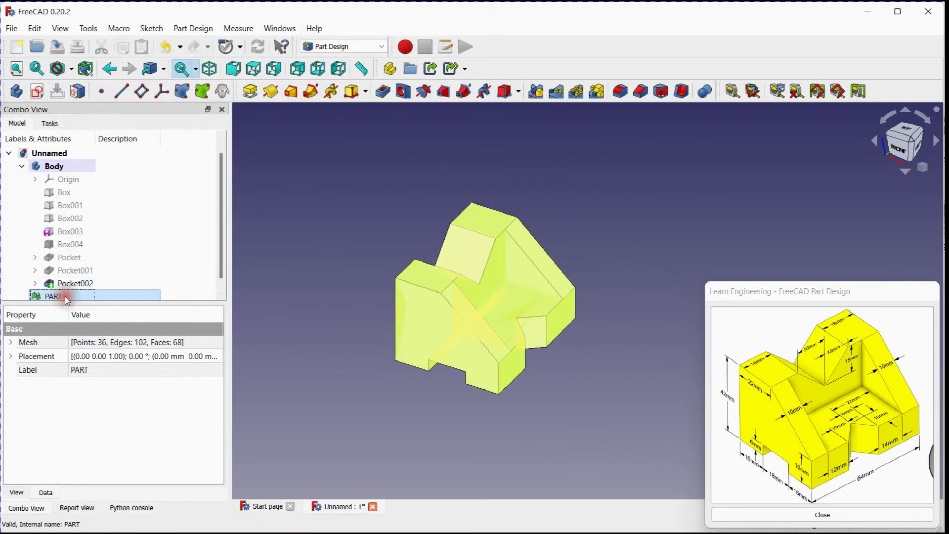
pyautogui.click(10, 356)
pyautogui.click(24, 396)
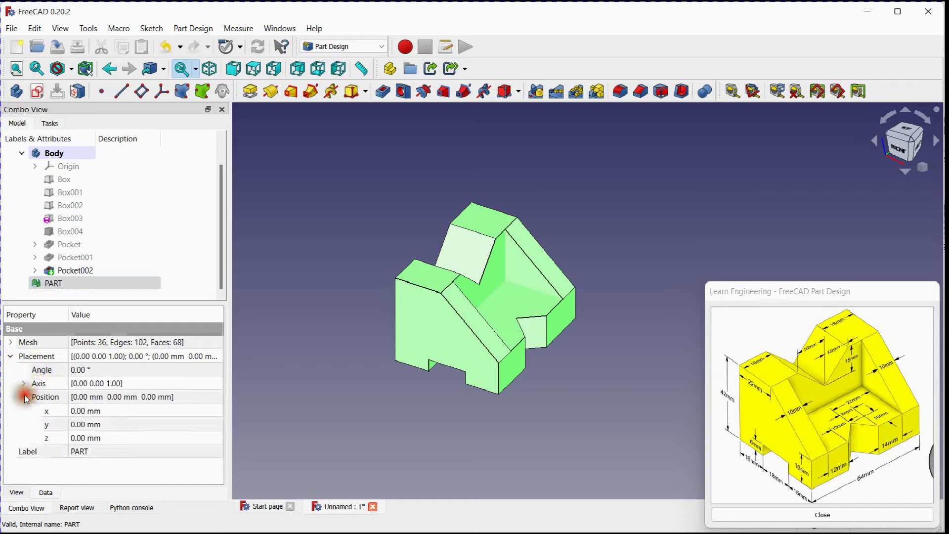
pyautogui.click(105, 424)
pyautogui.scroll(14, 105, 424)
pyautogui.scroll(14, 104, 424)
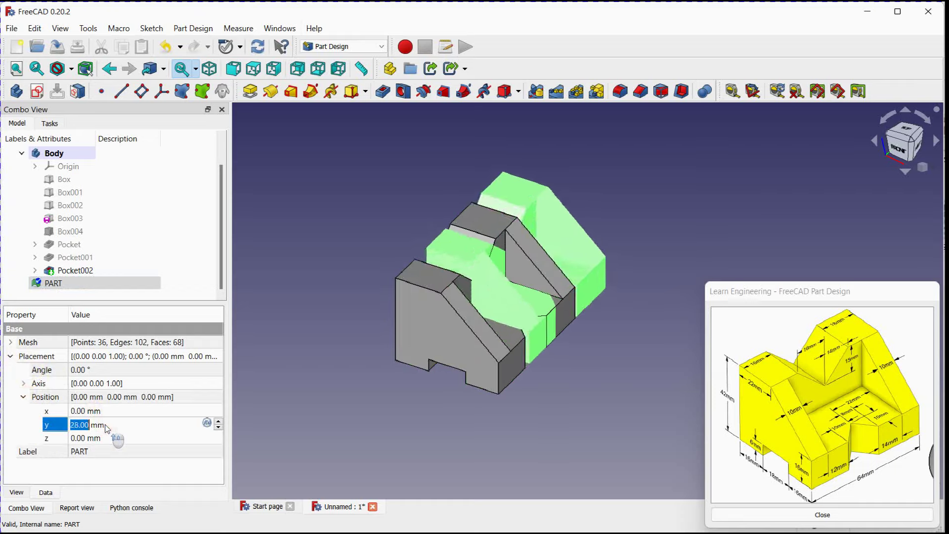
pyautogui.scroll(14, 105, 424)
pyautogui.scroll(12, 107, 428)
pyautogui.scroll(11, 107, 428)
pyautogui.scroll(7, 107, 428)
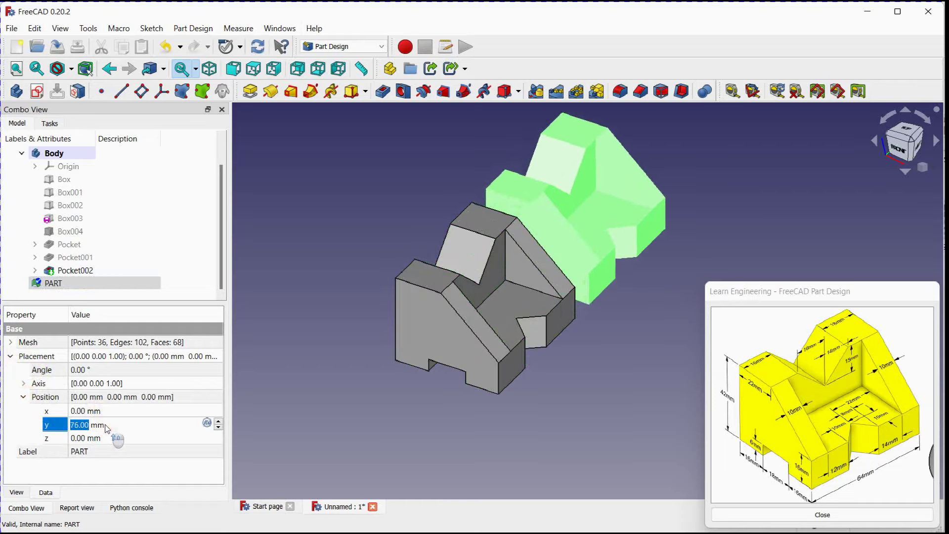
pyautogui.scroll(6, 108, 428)
pyautogui.click(415, 199)
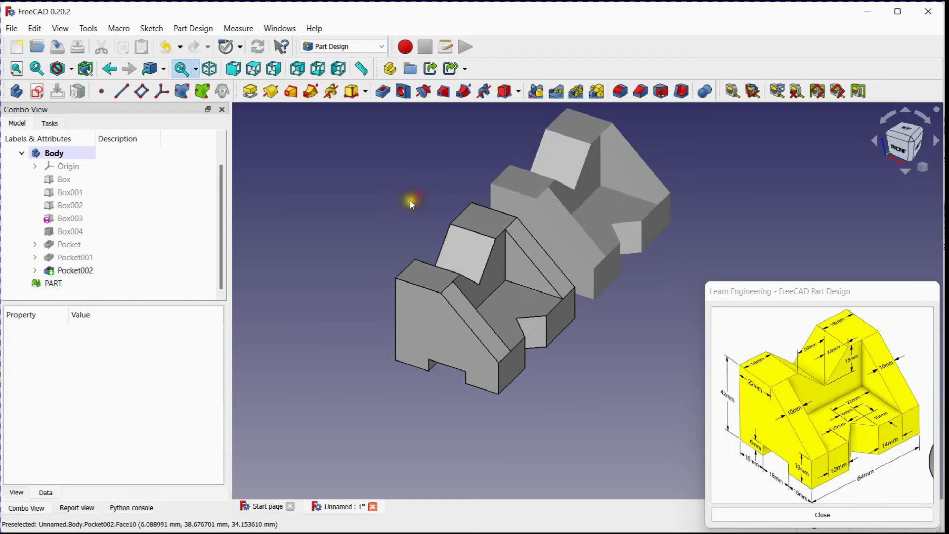
pyautogui.scroll(3, 408, 207)
pyautogui.scroll(-3, 303, 244)
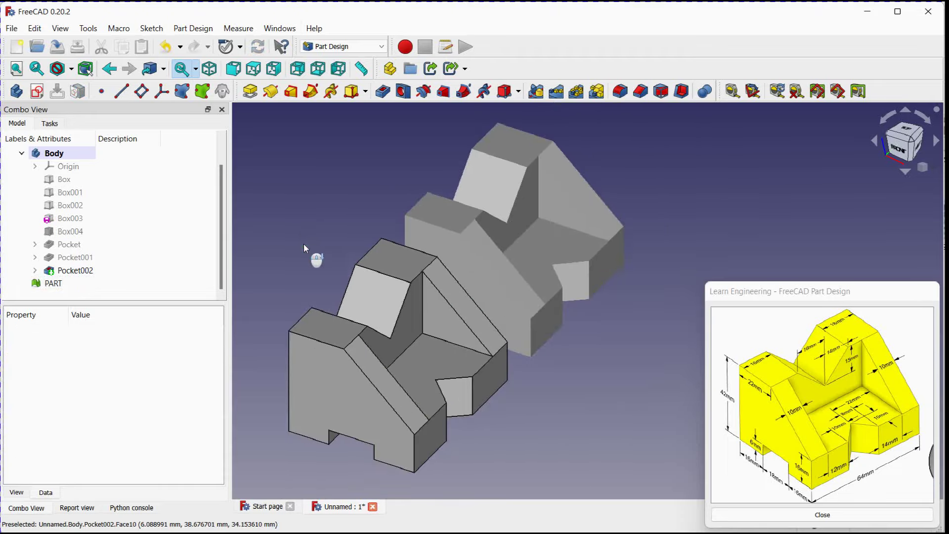
# - Set the imported PART mesh's shape colour to red
pyautogui.click(453, 212)
pyautogui.rightClick(453, 214)
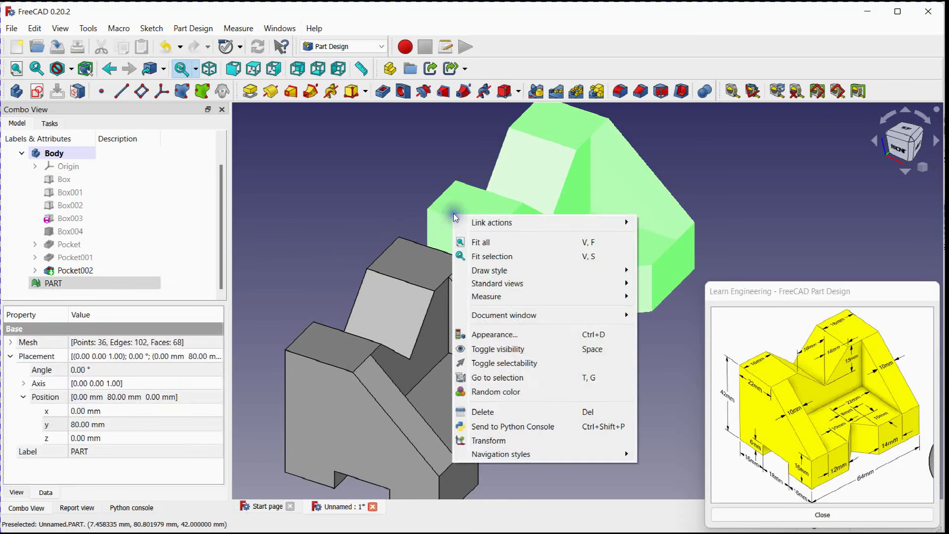
pyautogui.click(489, 334)
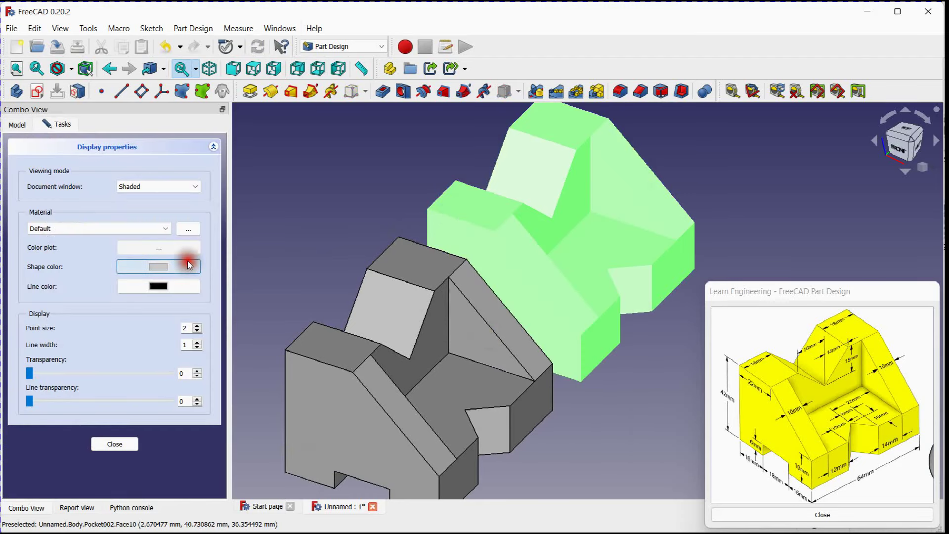
pyautogui.click(188, 262)
pyautogui.click(337, 226)
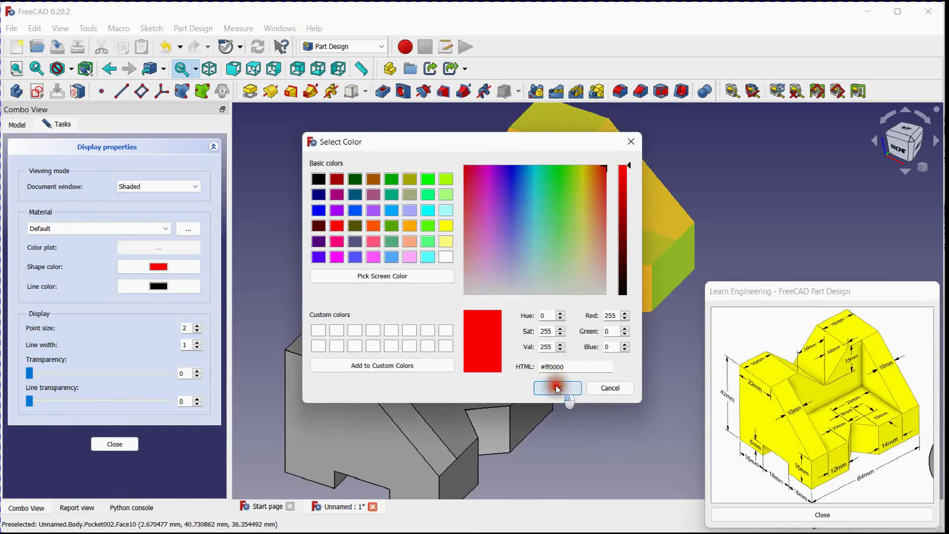
pyautogui.click(558, 388)
# - Set the original solid part's shape colour to purple
pyautogui.click(345, 384)
pyautogui.rightClick(345, 385)
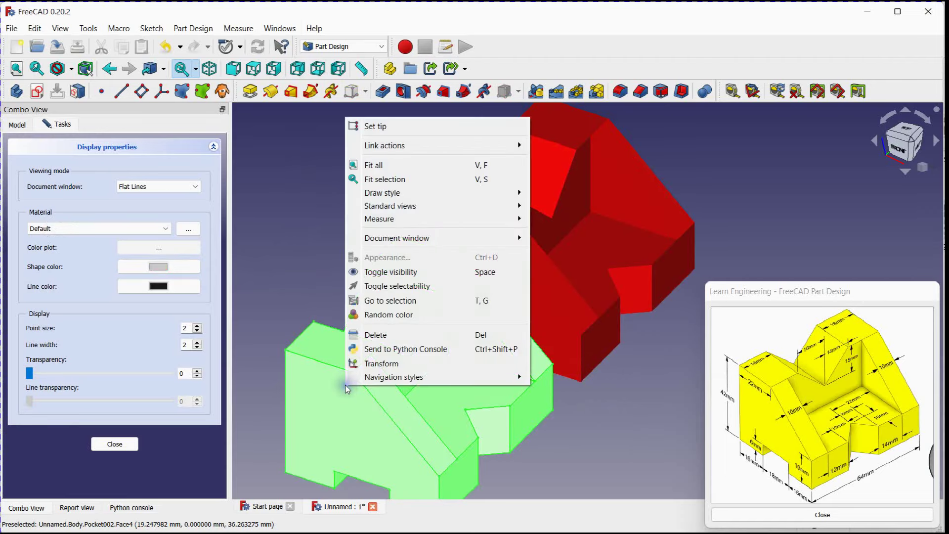
pyautogui.click(170, 272)
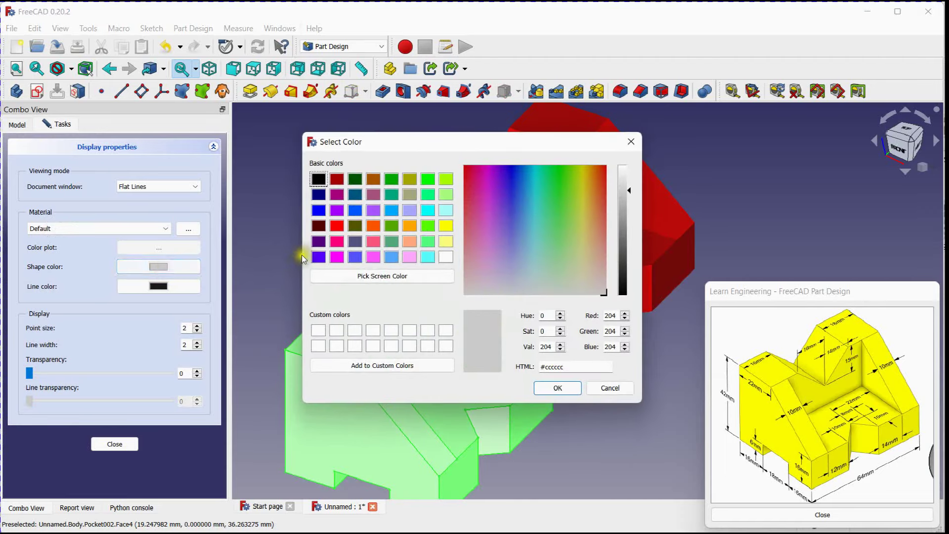
pyautogui.click(319, 256)
pyautogui.click(557, 387)
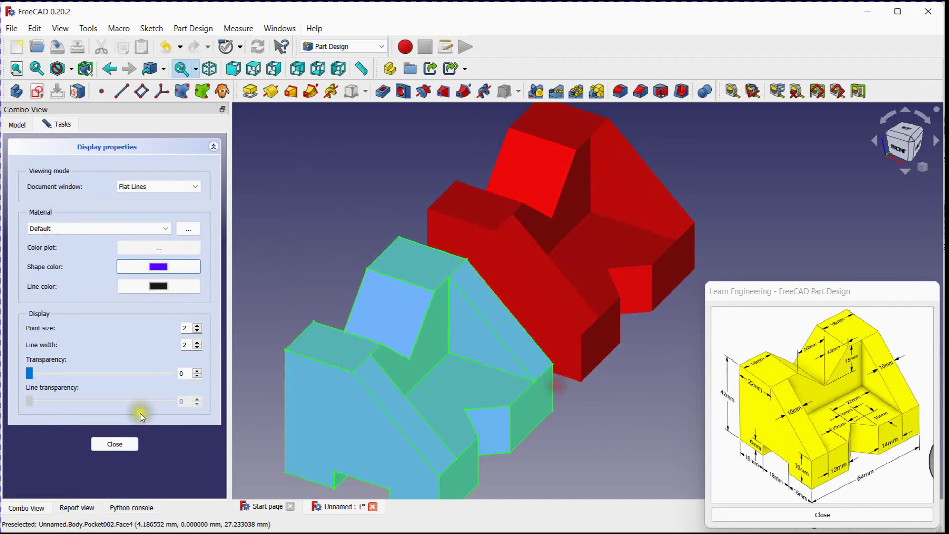
pyautogui.click(126, 443)
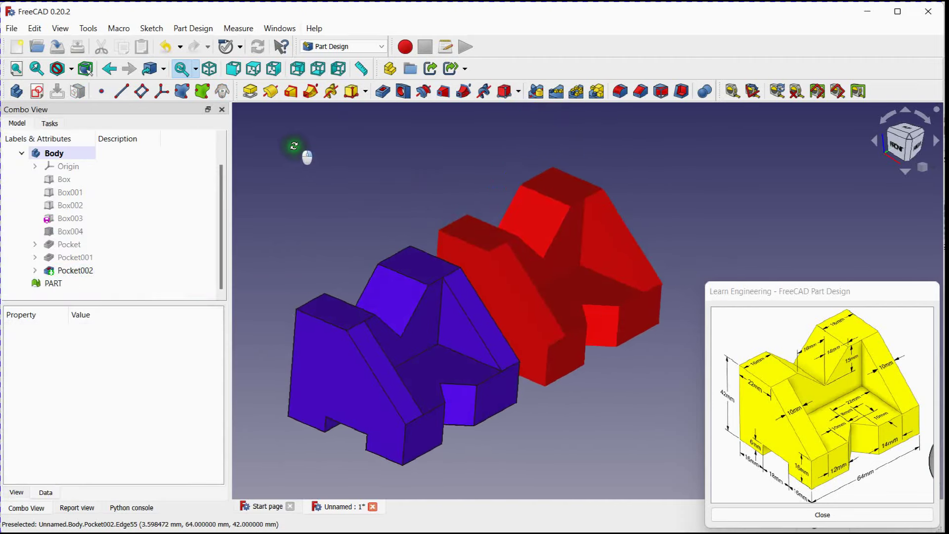